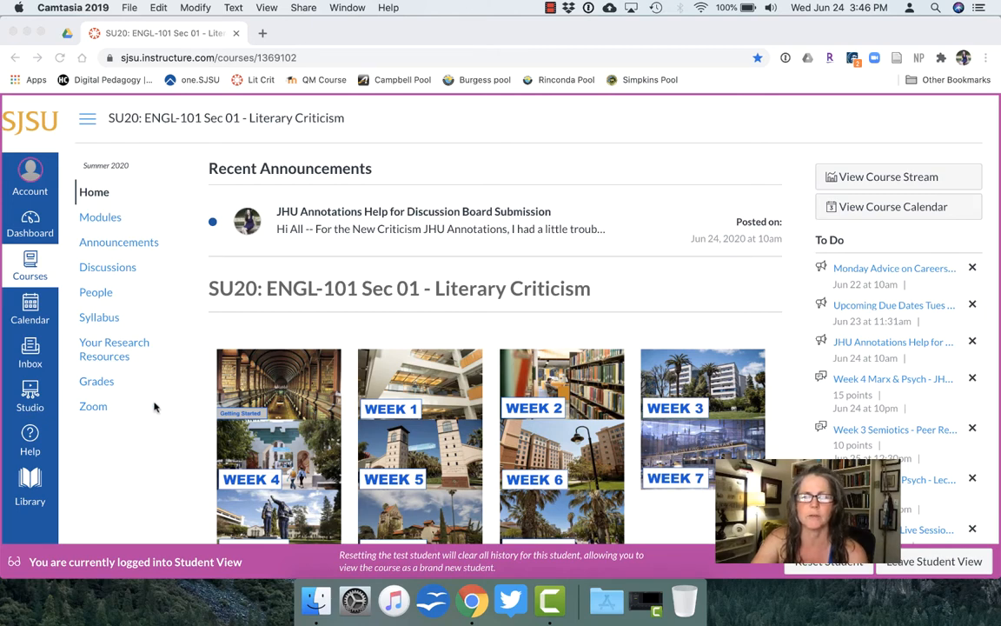
{"action": "scroll", "coordinate": [198, 343], "scroll_direction": "down", "scroll_amount": 1}
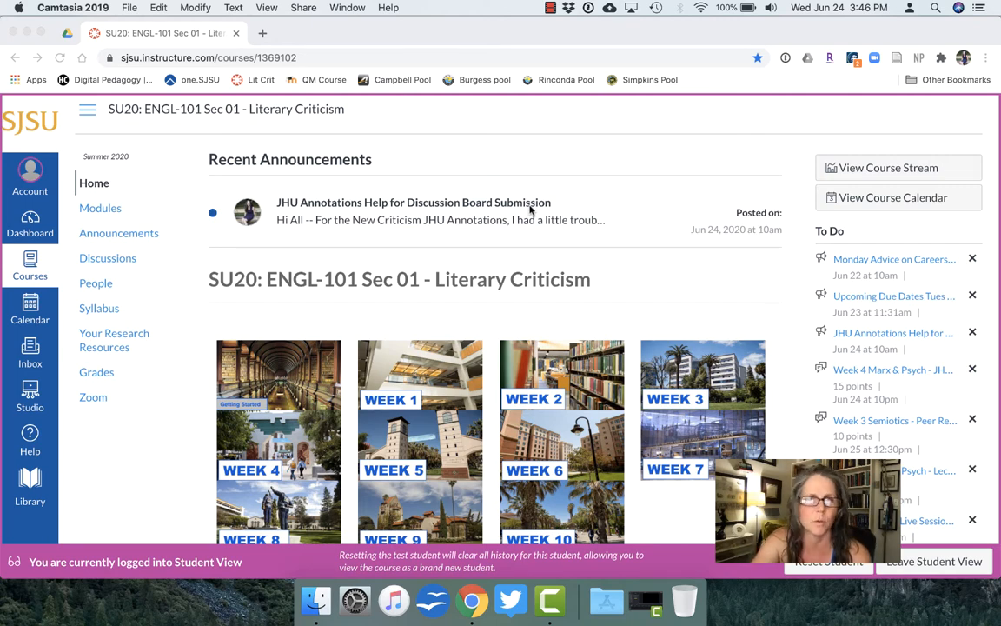
{"action": "scroll", "coordinate": [432, 215], "scroll_direction": "down", "scroll_amount": 3}
{"action": "scroll", "coordinate": [432, 215], "scroll_direction": "down", "scroll_amount": 3}
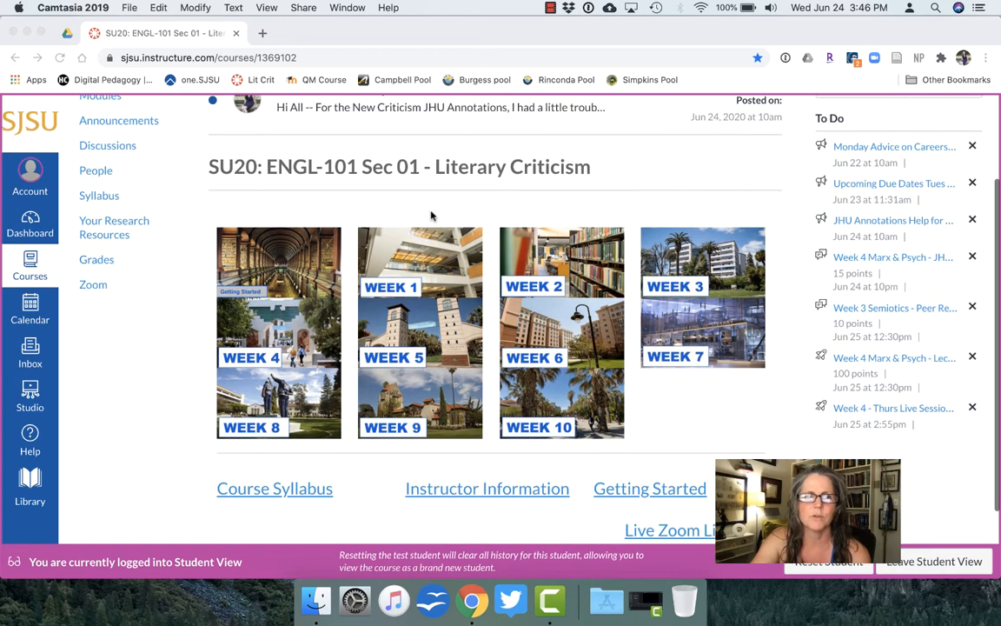
Enter the course modules through the Getting Started tile
{"action": "left_click", "coordinate": [289, 267]}
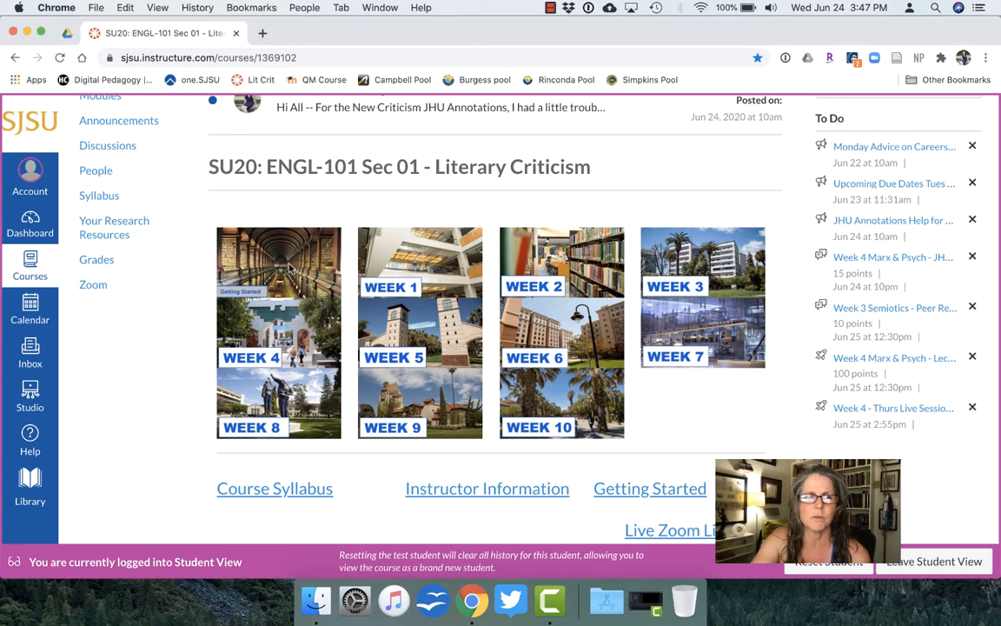
{"action": "left_click", "coordinate": [289, 260]}
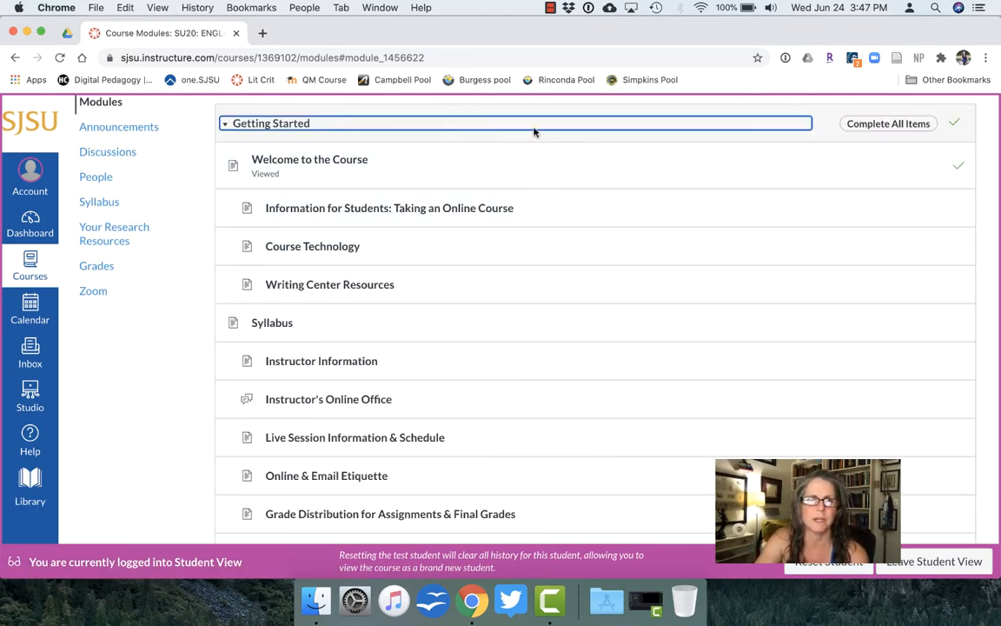
{"action": "scroll", "coordinate": [534, 131], "scroll_direction": "up", "scroll_amount": 1}
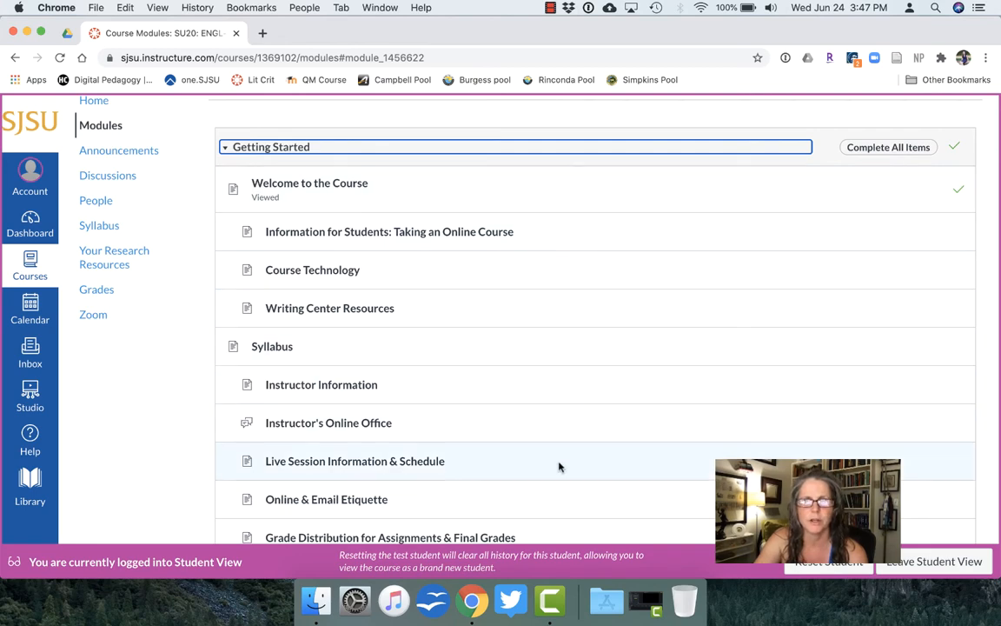
Collapse Getting Started and Weeks 2–5, then leave only Getting Started expanded
{"action": "left_click", "coordinate": [225, 149]}
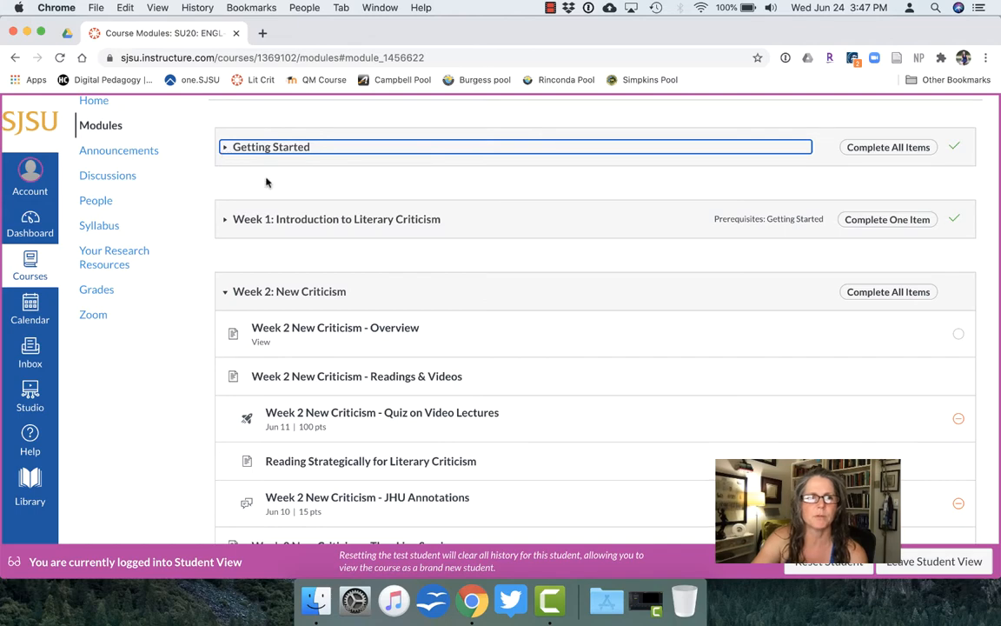
{"action": "left_click", "coordinate": [225, 294]}
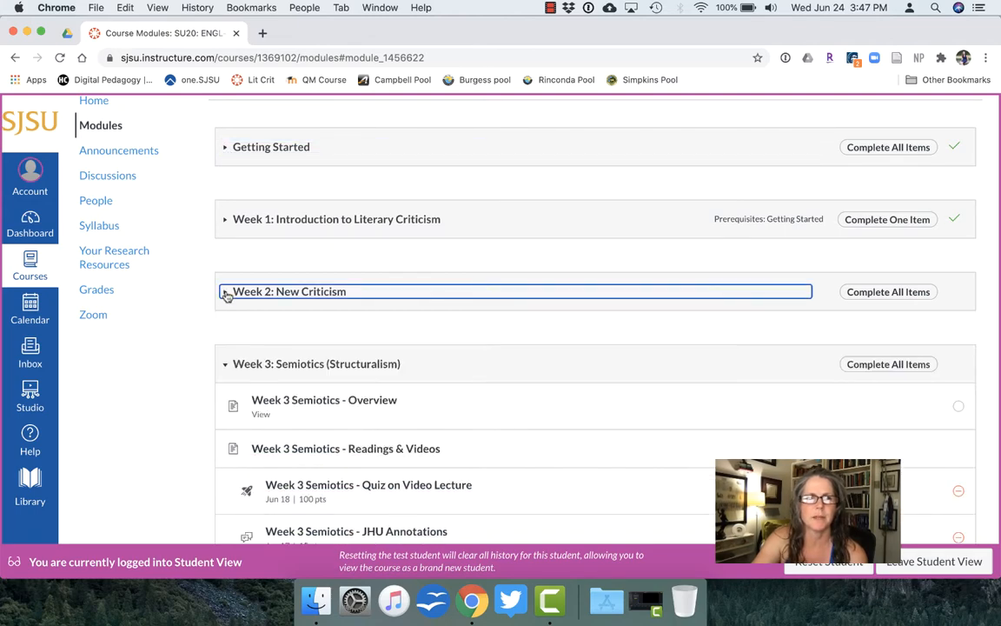
{"action": "left_click", "coordinate": [225, 366]}
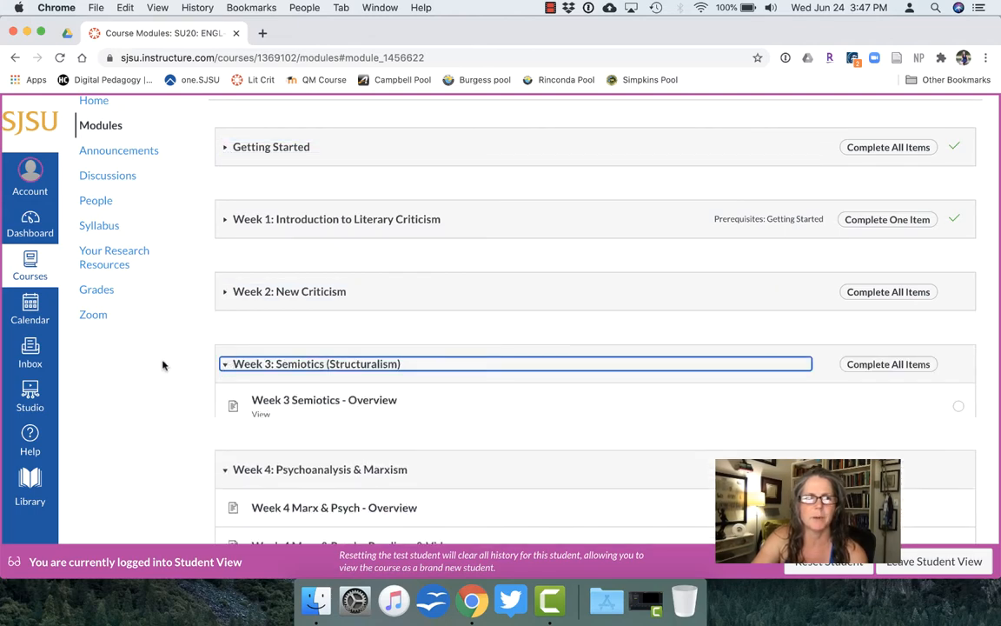
{"action": "scroll", "coordinate": [222, 382], "scroll_direction": "down", "scroll_amount": 1}
{"action": "left_click", "coordinate": [223, 397]}
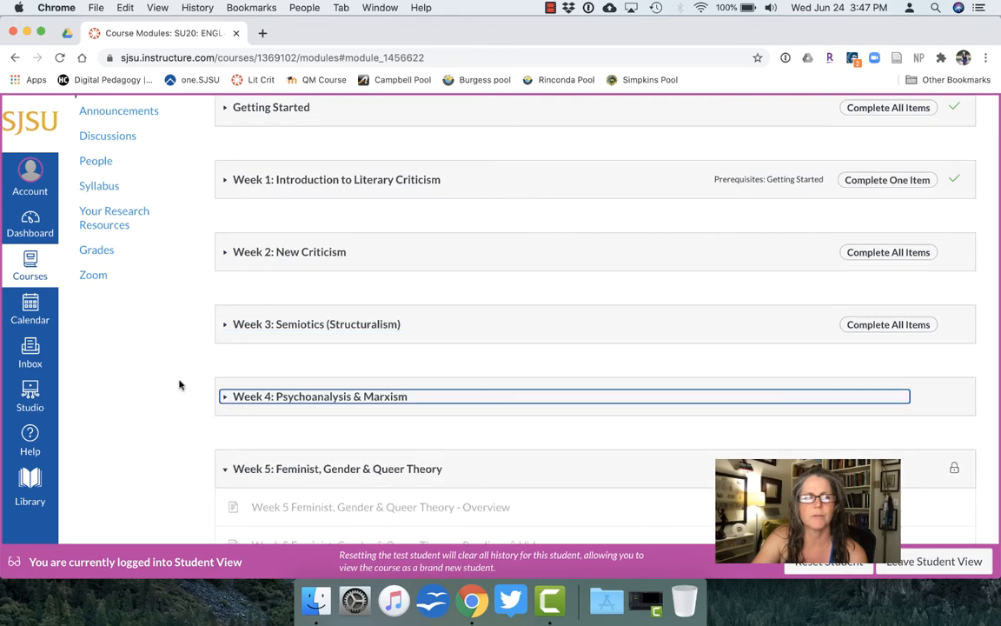
{"action": "scroll", "coordinate": [182, 382], "scroll_direction": "down", "scroll_amount": 1}
{"action": "left_click", "coordinate": [225, 421]}
{"action": "scroll", "coordinate": [188, 405], "scroll_direction": "up", "scroll_amount": 1}
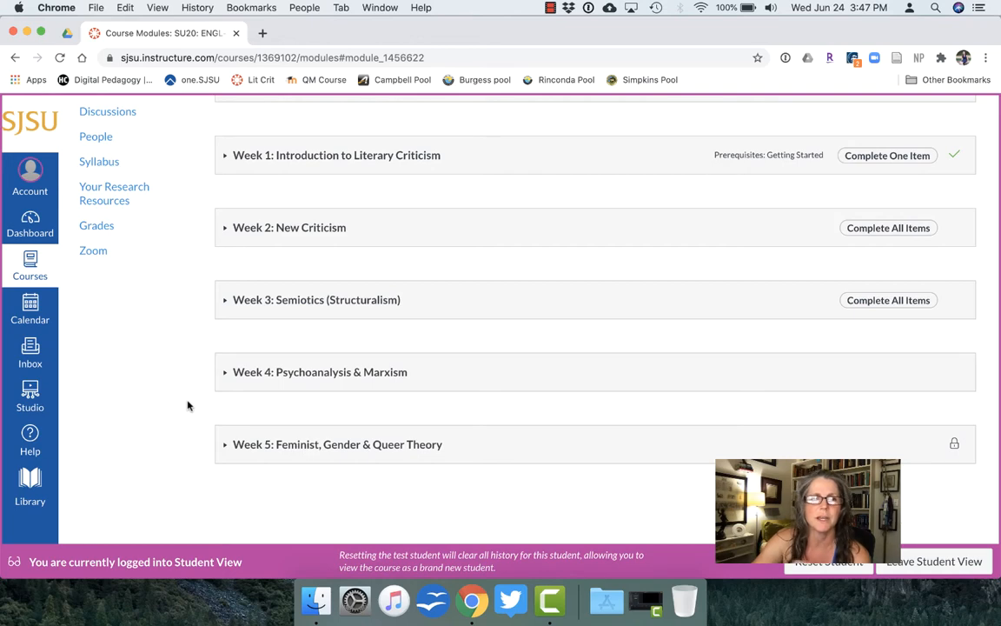
{"action": "scroll", "coordinate": [348, 321], "scroll_direction": "up", "scroll_amount": 3}
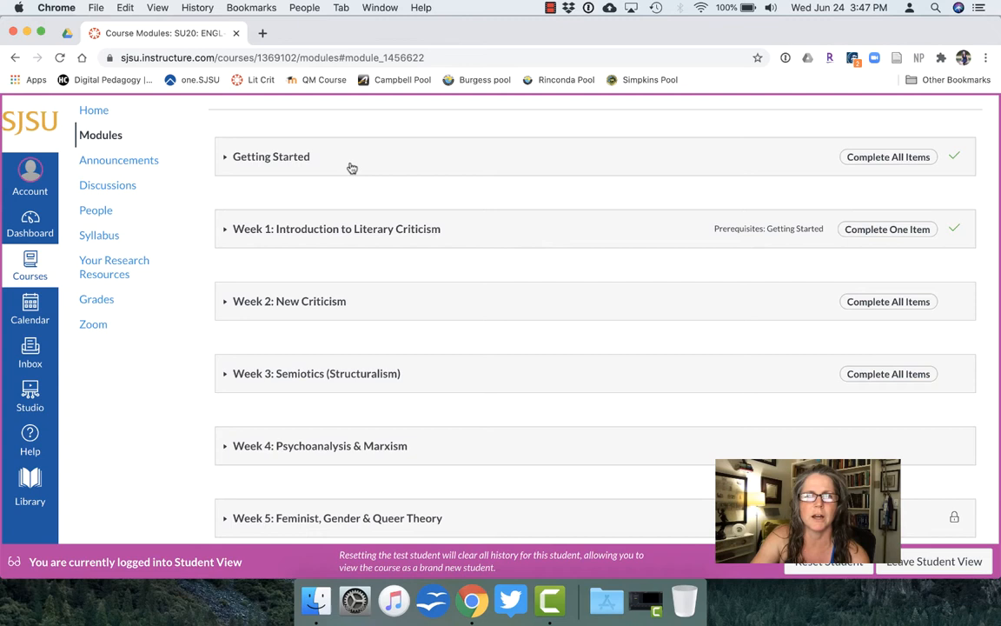
{"action": "left_click", "coordinate": [226, 157]}
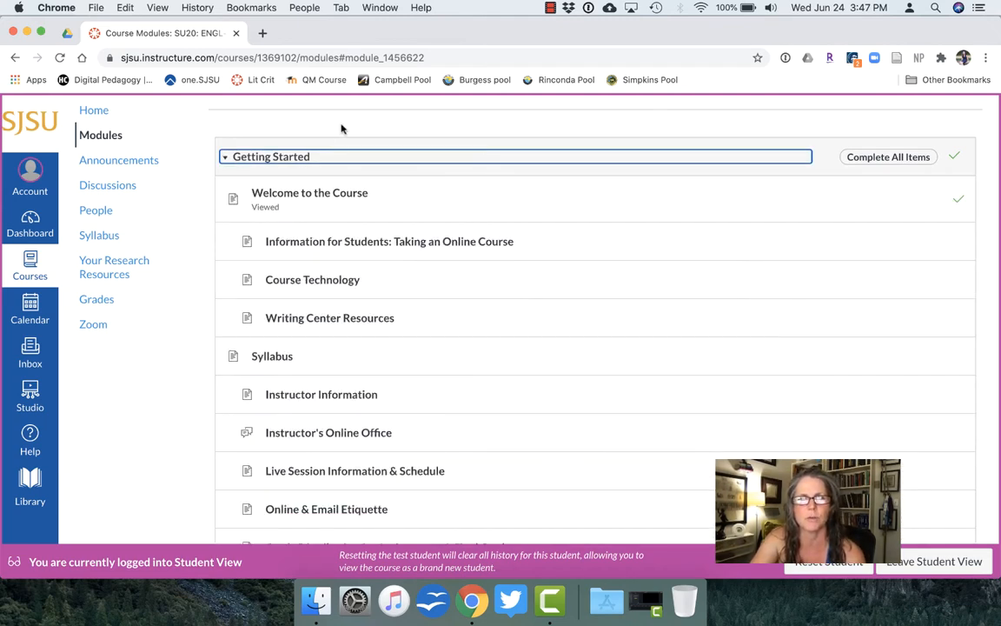
View the Welcome to the Course page from the Getting Started module
{"action": "left_click", "coordinate": [352, 194]}
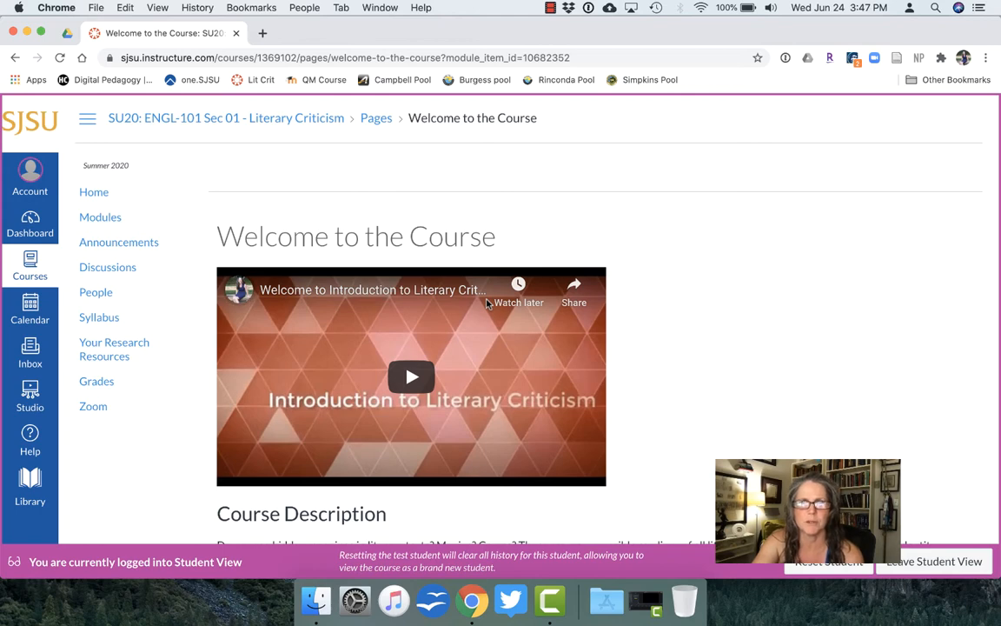
{"action": "scroll", "coordinate": [647, 268], "scroll_direction": "down", "scroll_amount": 2}
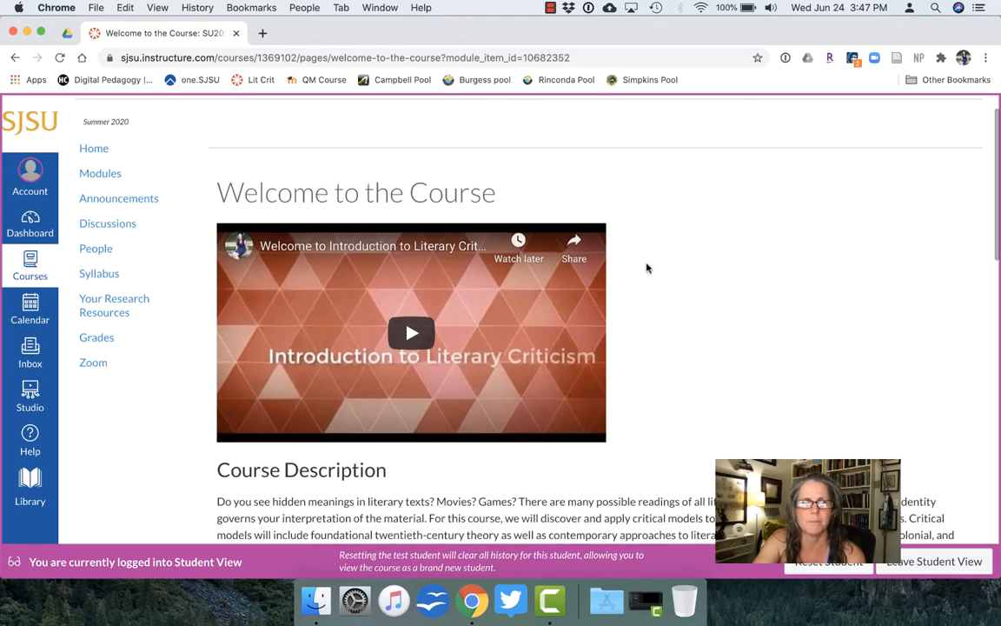
{"action": "scroll", "coordinate": [647, 269], "scroll_direction": "down", "scroll_amount": 3}
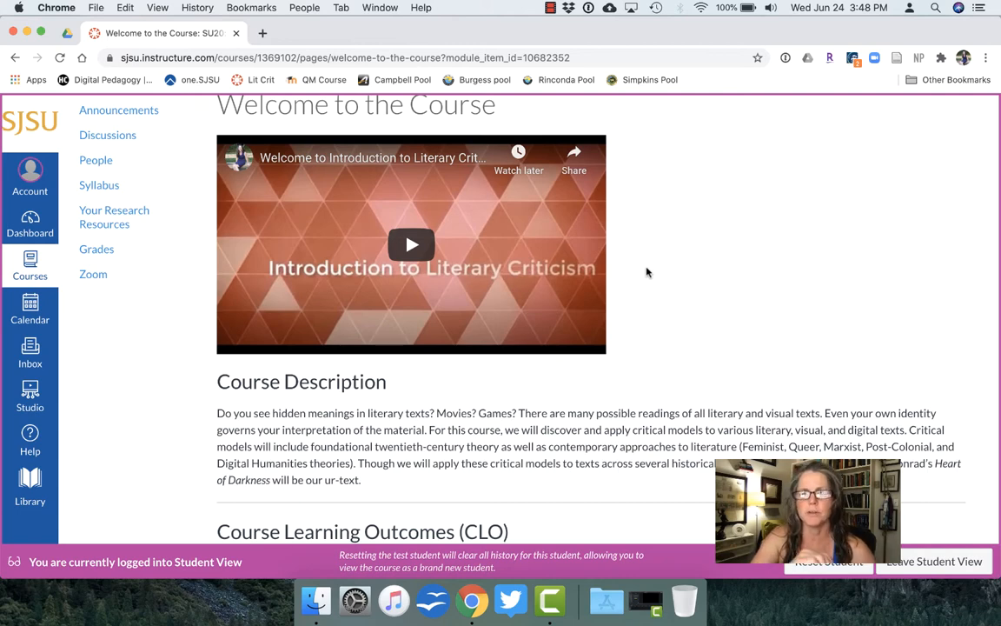
{"action": "scroll", "coordinate": [647, 272], "scroll_direction": "down", "scroll_amount": 5}
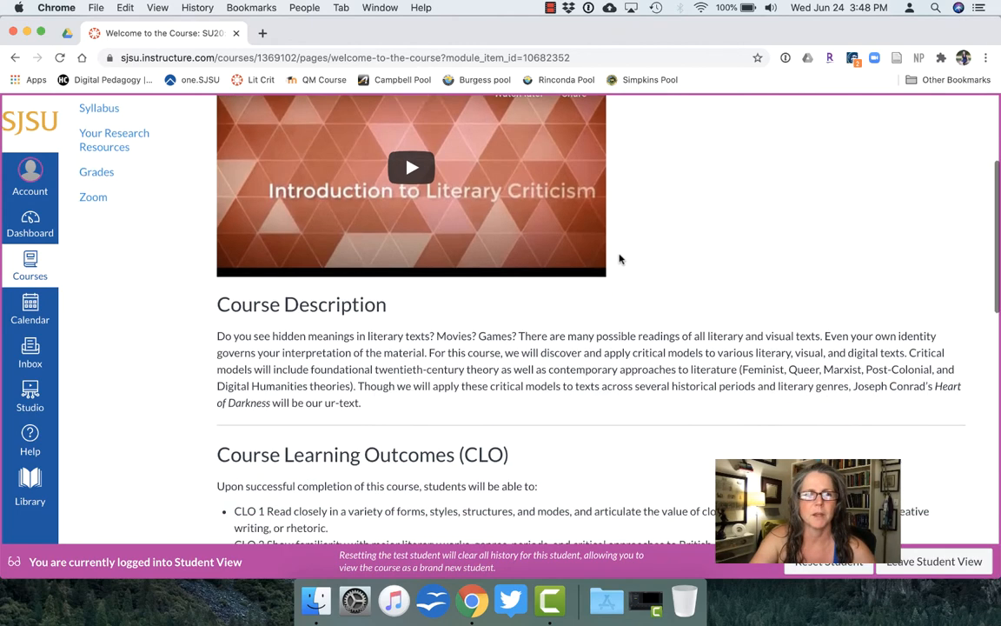
{"action": "scroll", "coordinate": [647, 272], "scroll_direction": "down", "scroll_amount": 5}
{"action": "scroll", "coordinate": [620, 254], "scroll_direction": "down", "scroll_amount": 2}
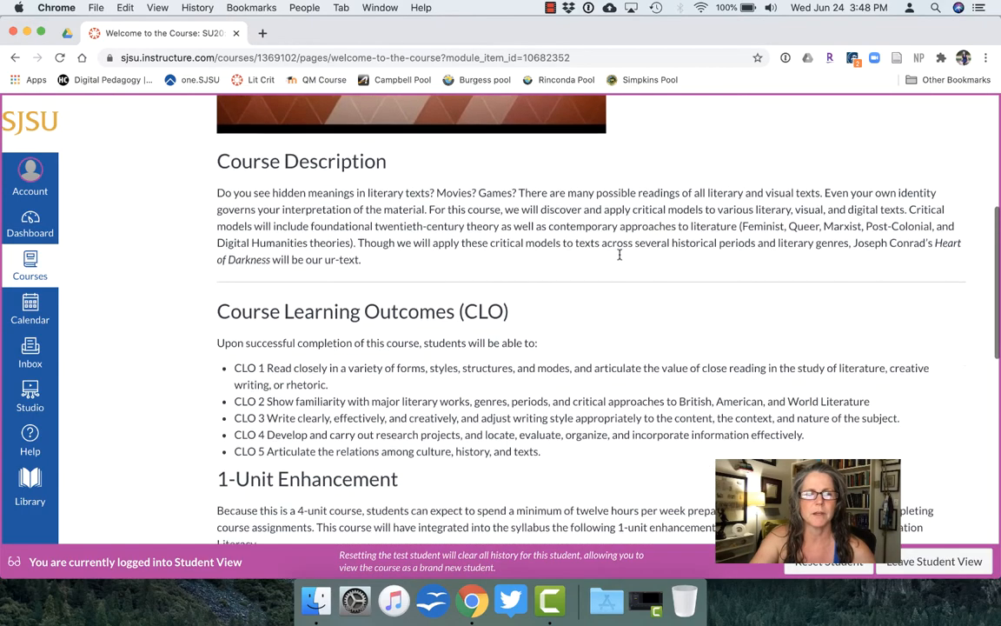
{"action": "scroll", "coordinate": [619, 255], "scroll_direction": "down", "scroll_amount": 2}
{"action": "scroll", "coordinate": [619, 255], "scroll_direction": "down", "scroll_amount": 2}
{"action": "scroll", "coordinate": [619, 257], "scroll_direction": "down", "scroll_amount": 2}
{"action": "scroll", "coordinate": [619, 257], "scroll_direction": "down", "scroll_amount": 1}
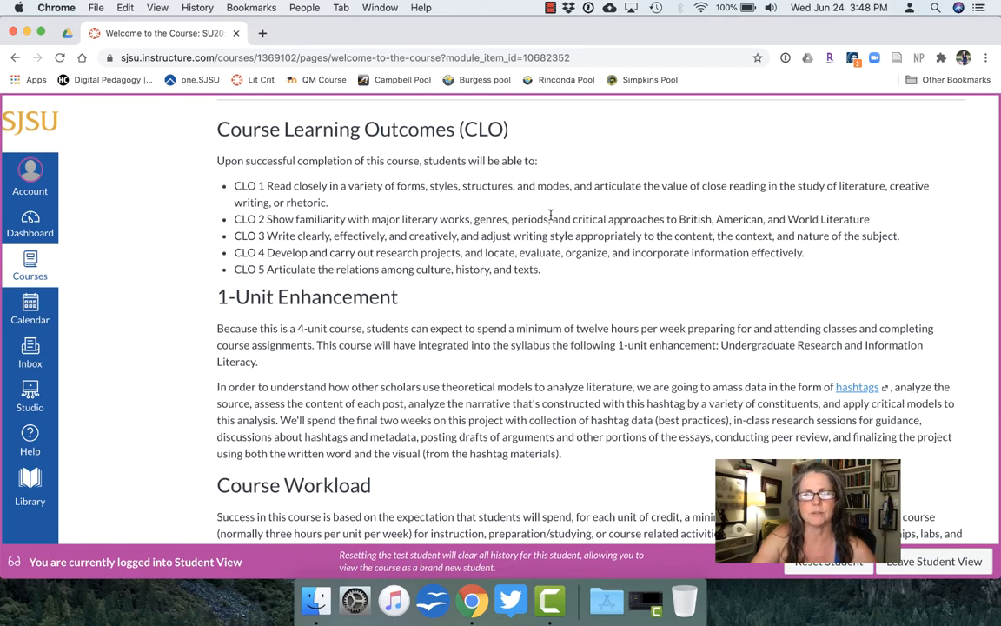
{"action": "scroll", "coordinate": [517, 208], "scroll_direction": "down", "scroll_amount": 2}
{"action": "scroll", "coordinate": [518, 209], "scroll_direction": "down", "scroll_amount": 2}
{"action": "scroll", "coordinate": [518, 208], "scroll_direction": "down", "scroll_amount": 1}
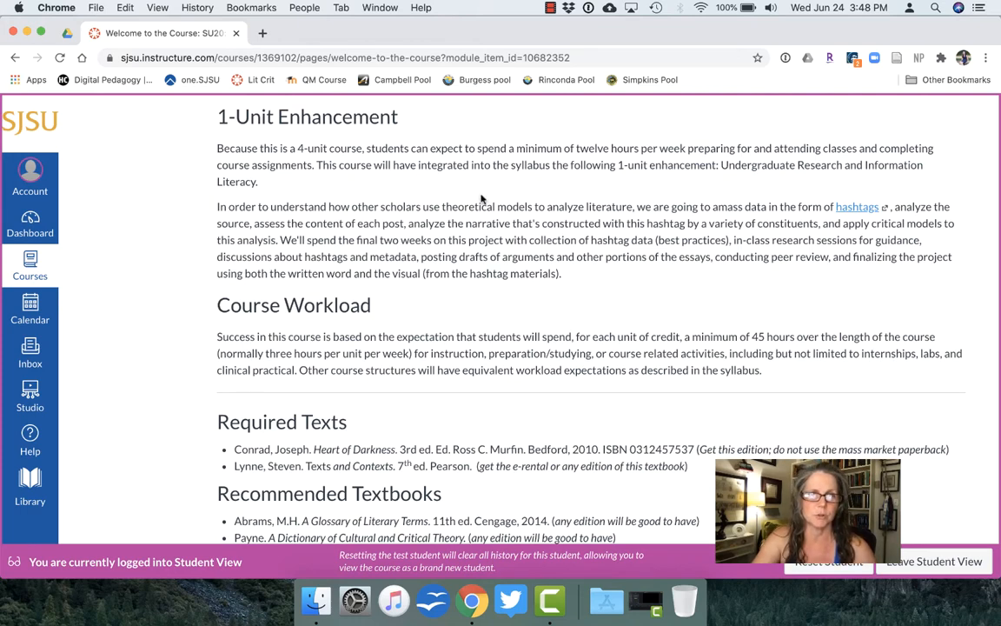
{"action": "scroll", "coordinate": [483, 198], "scroll_direction": "down", "scroll_amount": 3}
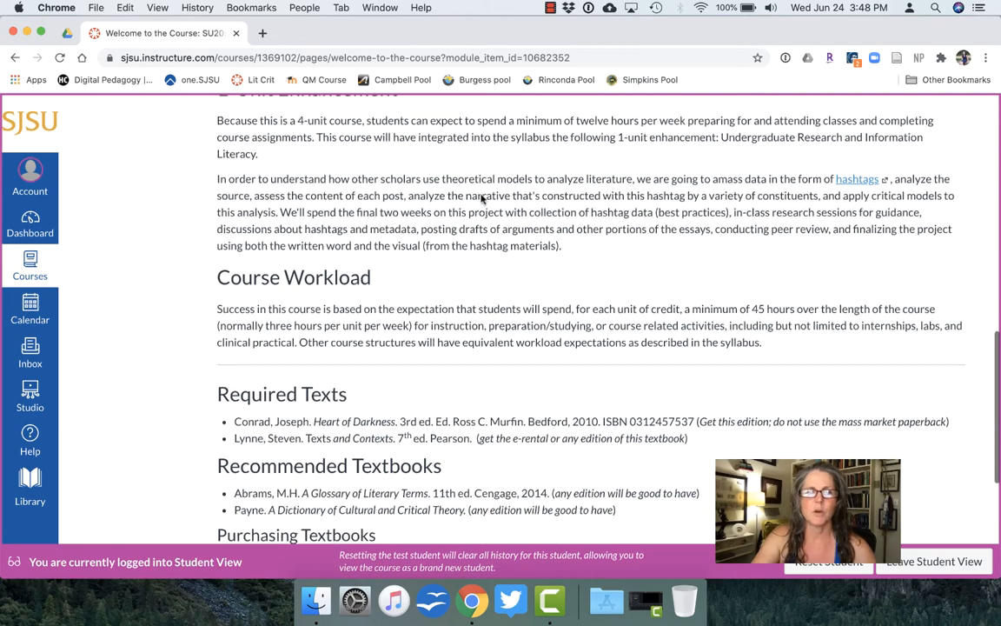
{"action": "scroll", "coordinate": [470, 198], "scroll_direction": "down", "scroll_amount": 2}
{"action": "scroll", "coordinate": [461, 198], "scroll_direction": "down", "scroll_amount": 2}
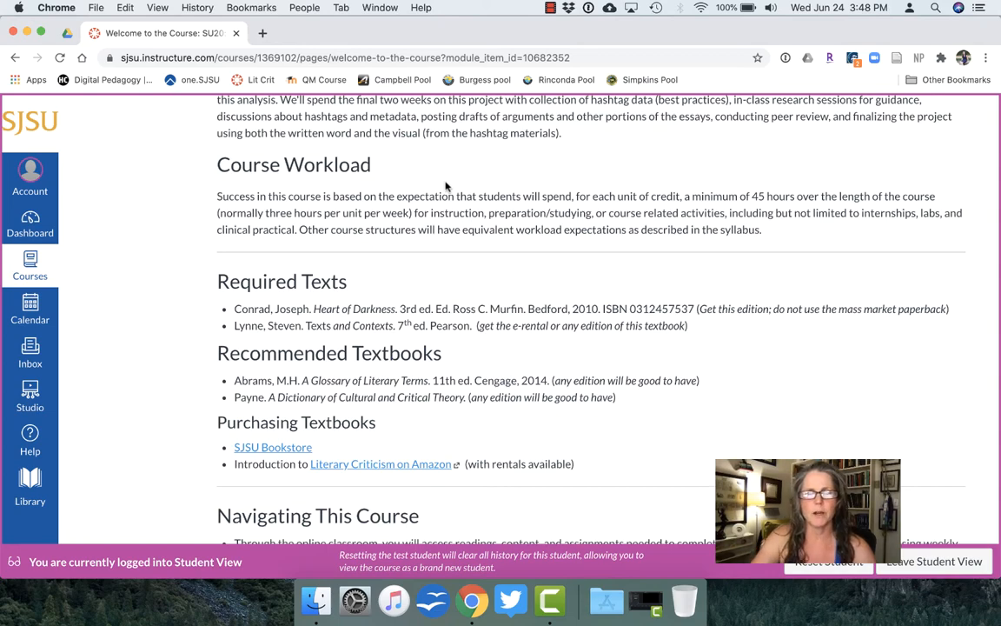
{"action": "scroll", "coordinate": [436, 172], "scroll_direction": "down", "scroll_amount": 1}
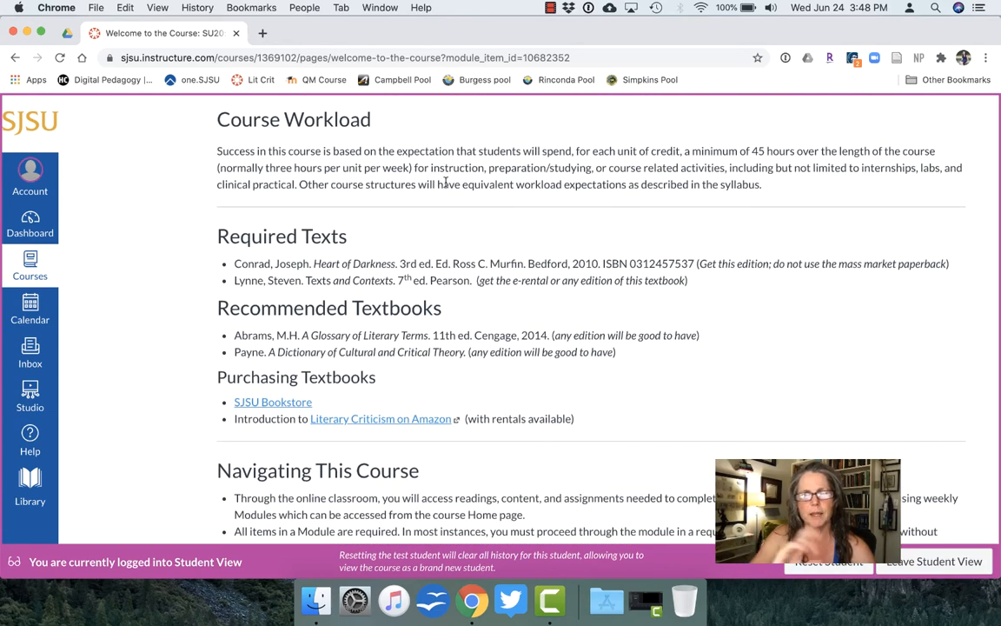
{"action": "scroll", "coordinate": [446, 183], "scroll_direction": "down", "scroll_amount": 3}
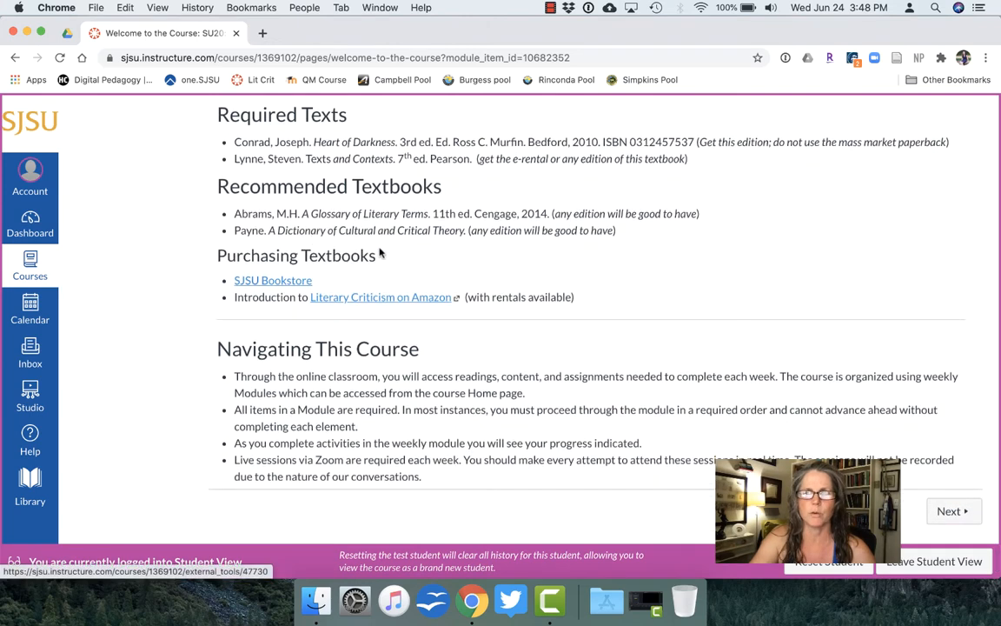
{"action": "scroll", "coordinate": [452, 304], "scroll_direction": "down", "scroll_amount": 1}
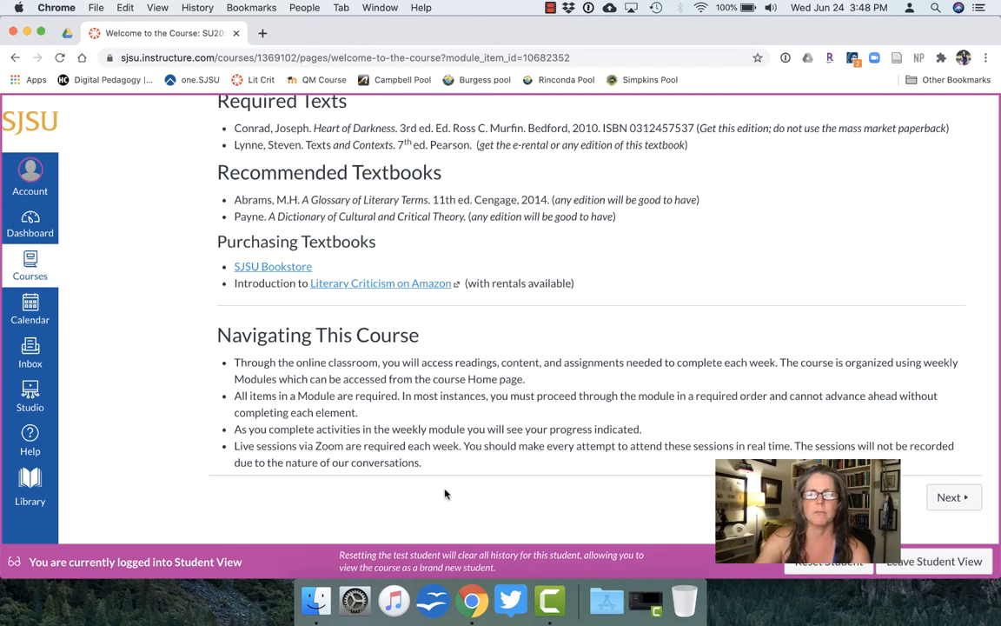
{"action": "left_click", "coordinate": [951, 498]}
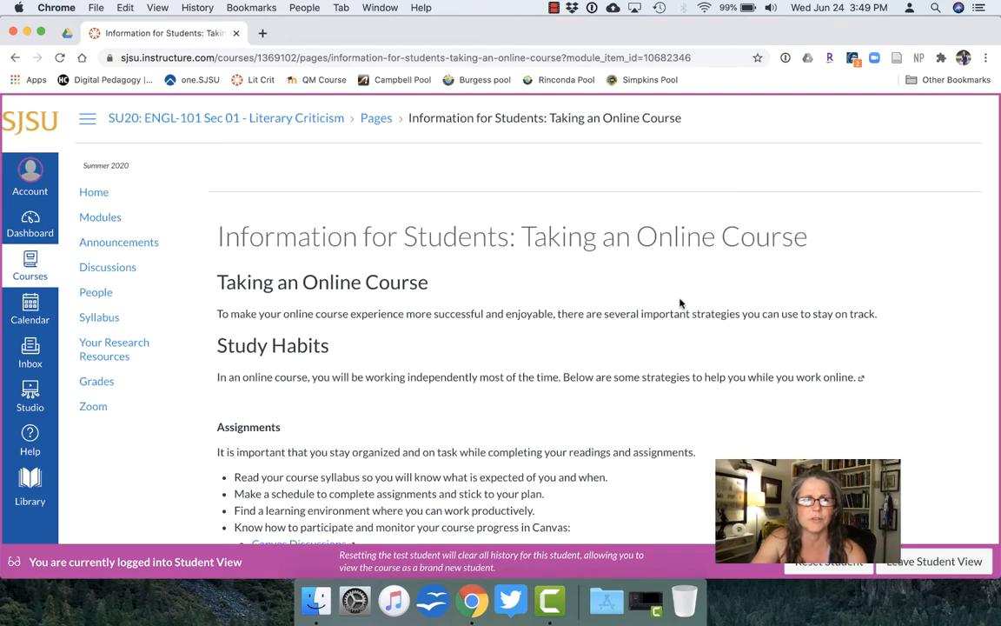
{"action": "scroll", "coordinate": [681, 304], "scroll_direction": "down", "scroll_amount": 2}
{"action": "scroll", "coordinate": [680, 304], "scroll_direction": "down", "scroll_amount": 2}
{"action": "scroll", "coordinate": [680, 304], "scroll_direction": "down", "scroll_amount": 2}
{"action": "scroll", "coordinate": [680, 303], "scroll_direction": "down", "scroll_amount": 2}
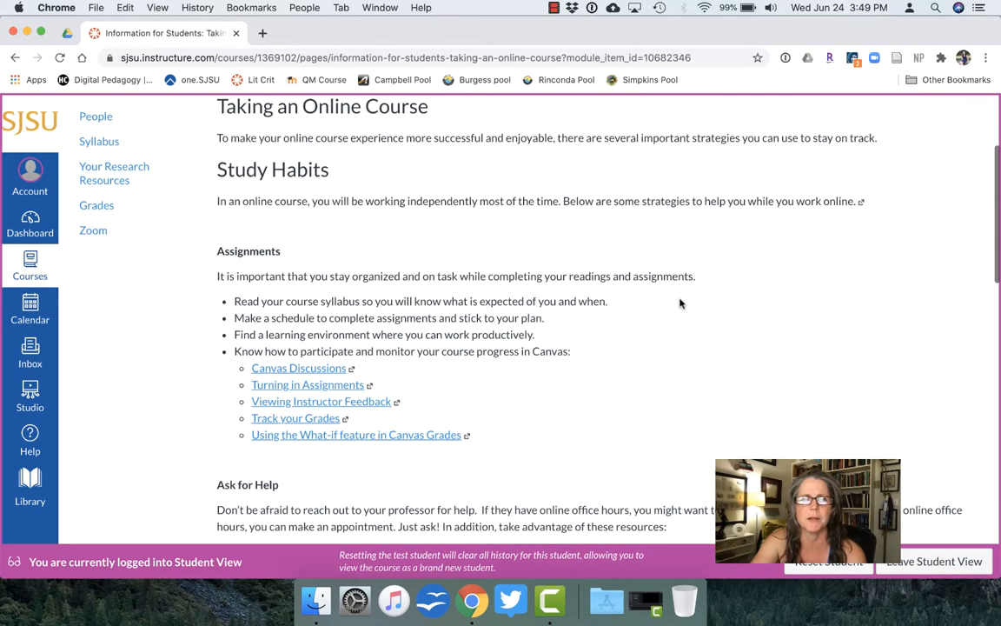
{"action": "scroll", "coordinate": [680, 303], "scroll_direction": "down", "scroll_amount": 1}
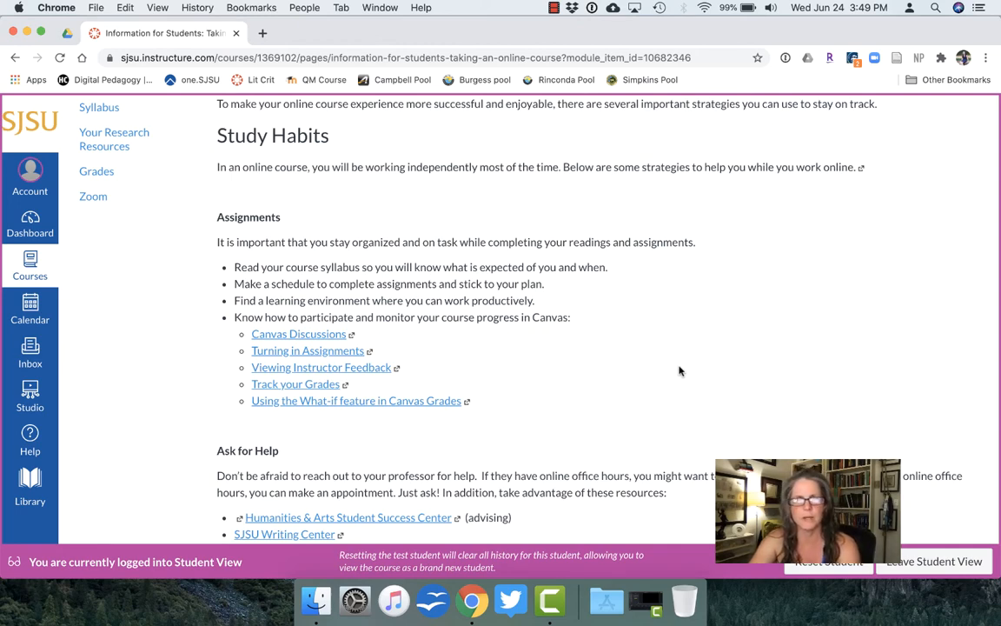
{"action": "scroll", "coordinate": [616, 276], "scroll_direction": "down", "scroll_amount": 2}
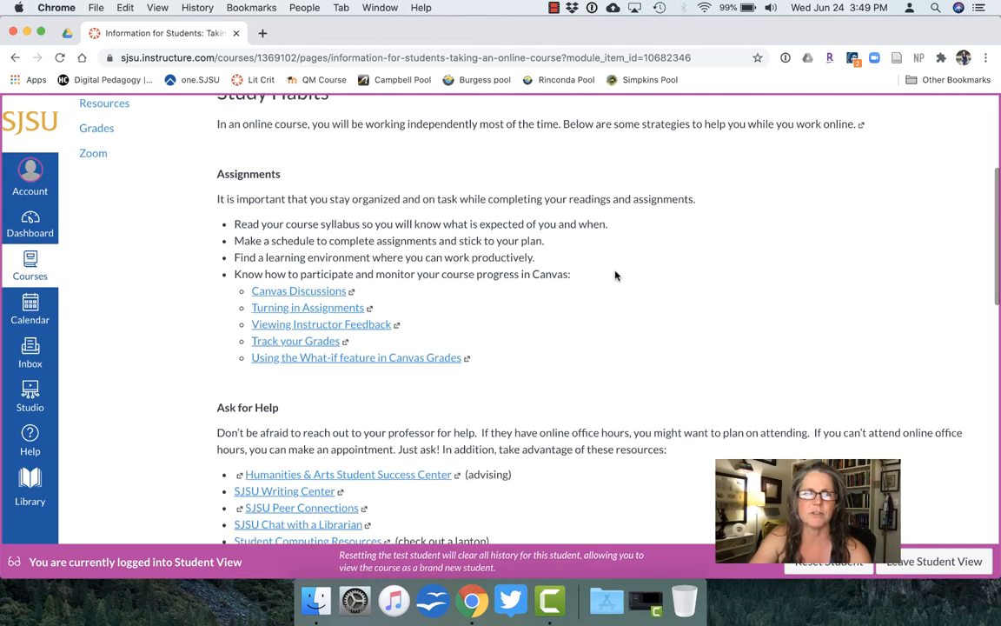
{"action": "scroll", "coordinate": [616, 276], "scroll_direction": "down", "scroll_amount": 1}
{"action": "scroll", "coordinate": [616, 275], "scroll_direction": "down", "scroll_amount": 1}
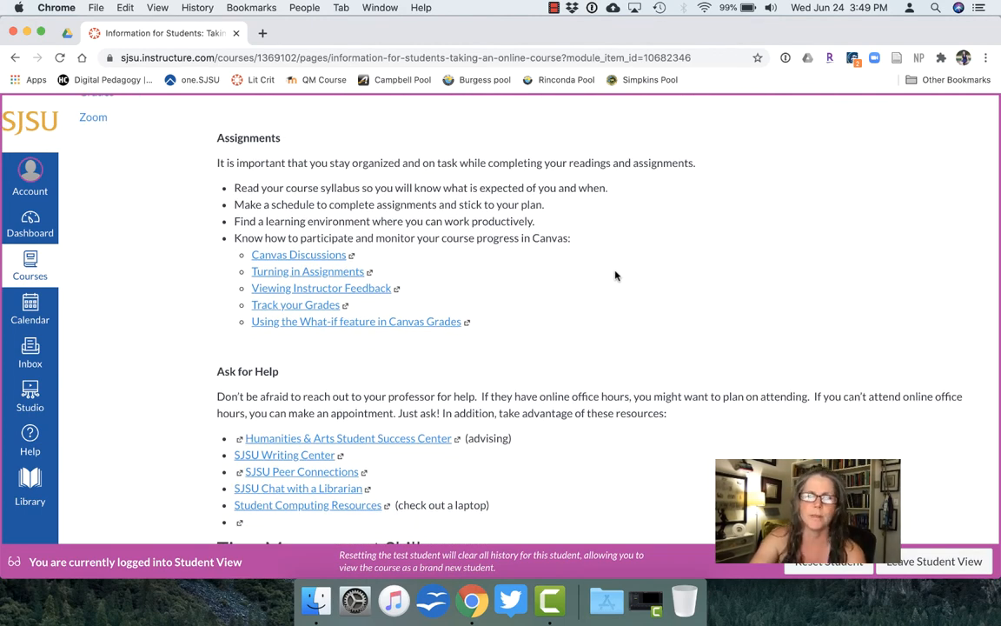
{"action": "scroll", "coordinate": [615, 276], "scroll_direction": "down", "scroll_amount": 1}
{"action": "scroll", "coordinate": [616, 276], "scroll_direction": "down", "scroll_amount": 3}
{"action": "scroll", "coordinate": [616, 276], "scroll_direction": "down", "scroll_amount": 1}
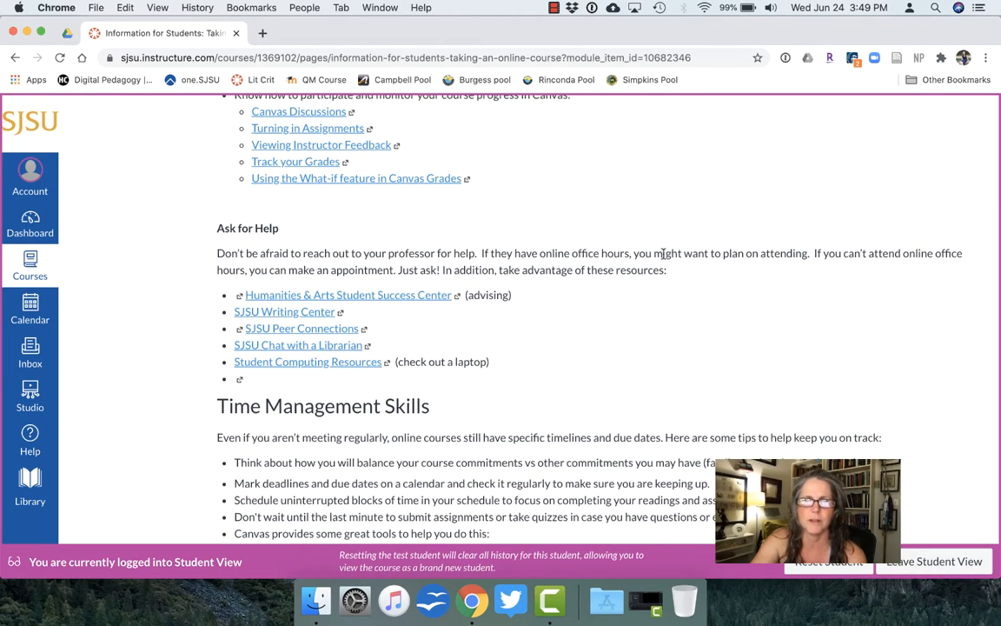
{"action": "scroll", "coordinate": [663, 254], "scroll_direction": "down", "scroll_amount": 3}
{"action": "scroll", "coordinate": [663, 254], "scroll_direction": "down", "scroll_amount": 3}
{"action": "scroll", "coordinate": [662, 254], "scroll_direction": "down", "scroll_amount": 2}
{"action": "scroll", "coordinate": [662, 254], "scroll_direction": "down", "scroll_amount": 3}
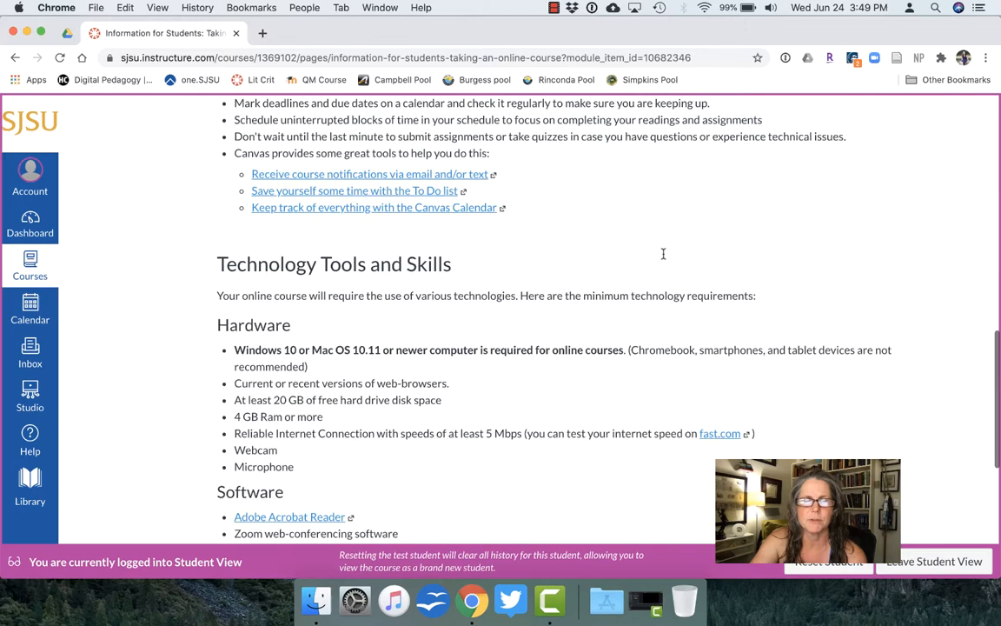
{"action": "scroll", "coordinate": [662, 254], "scroll_direction": "down", "scroll_amount": 2}
{"action": "scroll", "coordinate": [662, 254], "scroll_direction": "down", "scroll_amount": 2}
{"action": "scroll", "coordinate": [662, 254], "scroll_direction": "down", "scroll_amount": 1}
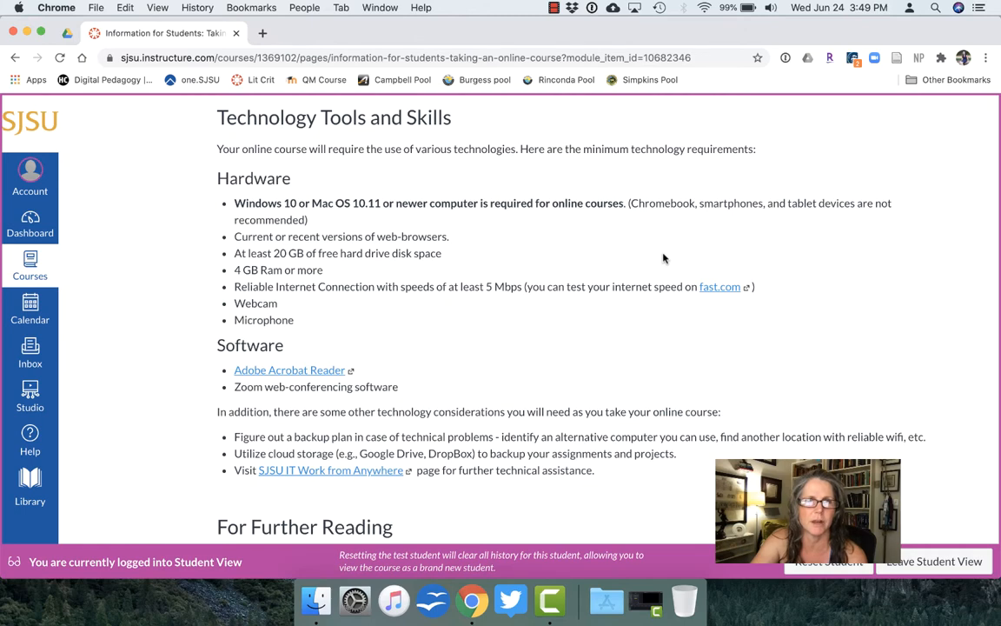
{"action": "scroll", "coordinate": [664, 258], "scroll_direction": "down", "scroll_amount": 2}
{"action": "scroll", "coordinate": [664, 258], "scroll_direction": "down", "scroll_amount": 2}
{"action": "scroll", "coordinate": [664, 258], "scroll_direction": "down", "scroll_amount": 2}
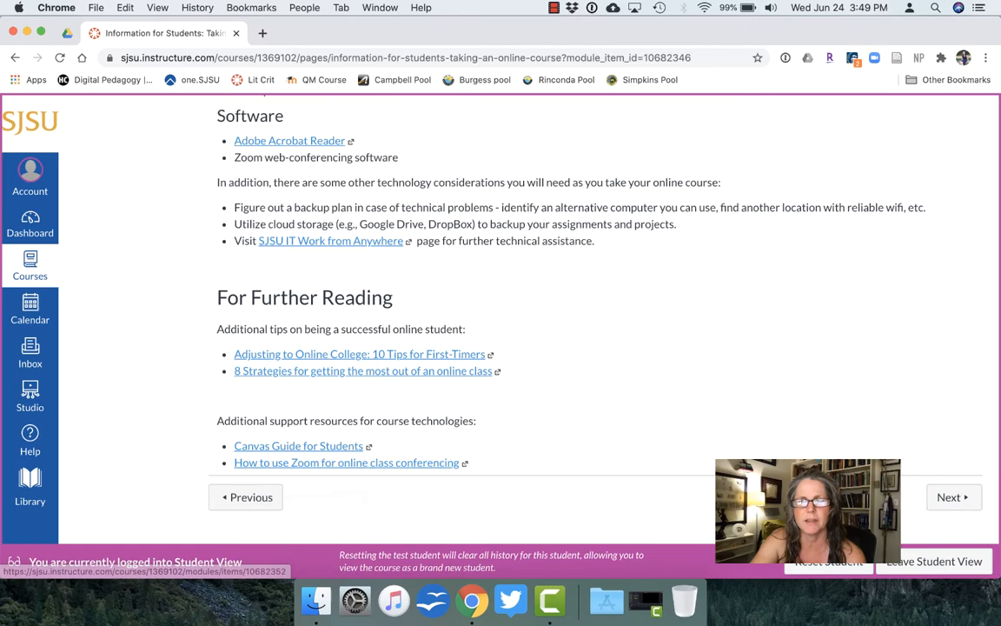
Advance through Course Technology to the Writing Center Resources page
{"action": "left_click", "coordinate": [952, 497]}
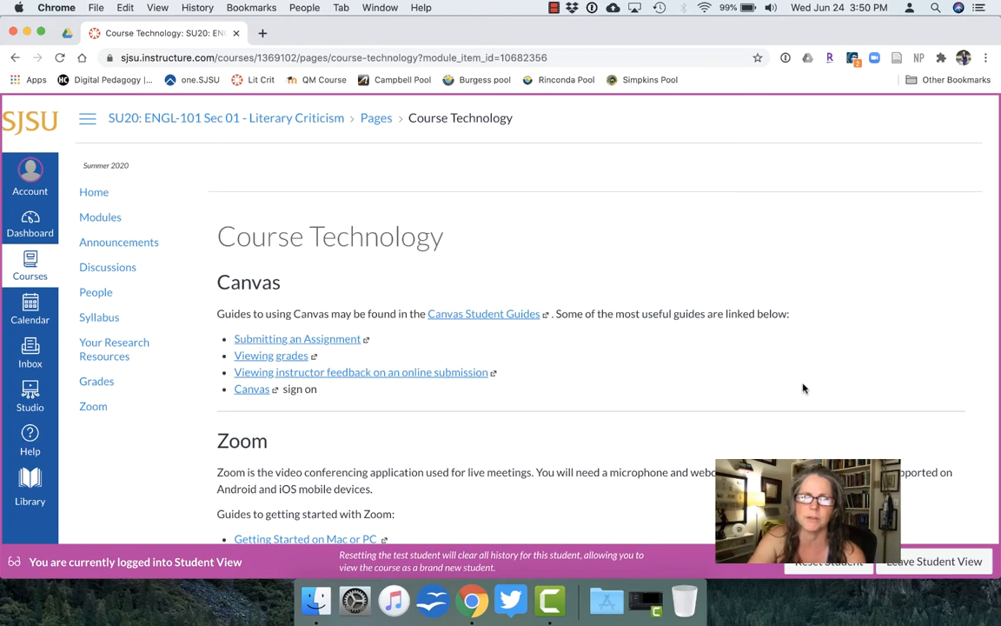
{"action": "scroll", "coordinate": [697, 317], "scroll_direction": "down", "scroll_amount": 2}
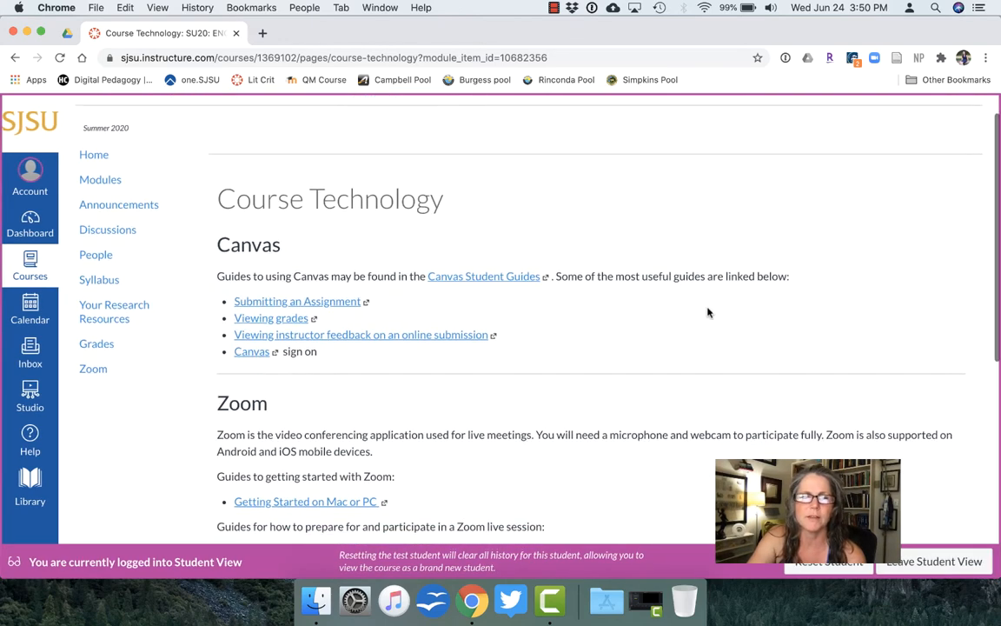
{"action": "scroll", "coordinate": [704, 315], "scroll_direction": "down", "scroll_amount": 2}
{"action": "scroll", "coordinate": [708, 313], "scroll_direction": "down", "scroll_amount": 5}
{"action": "scroll", "coordinate": [708, 313], "scroll_direction": "down", "scroll_amount": 5}
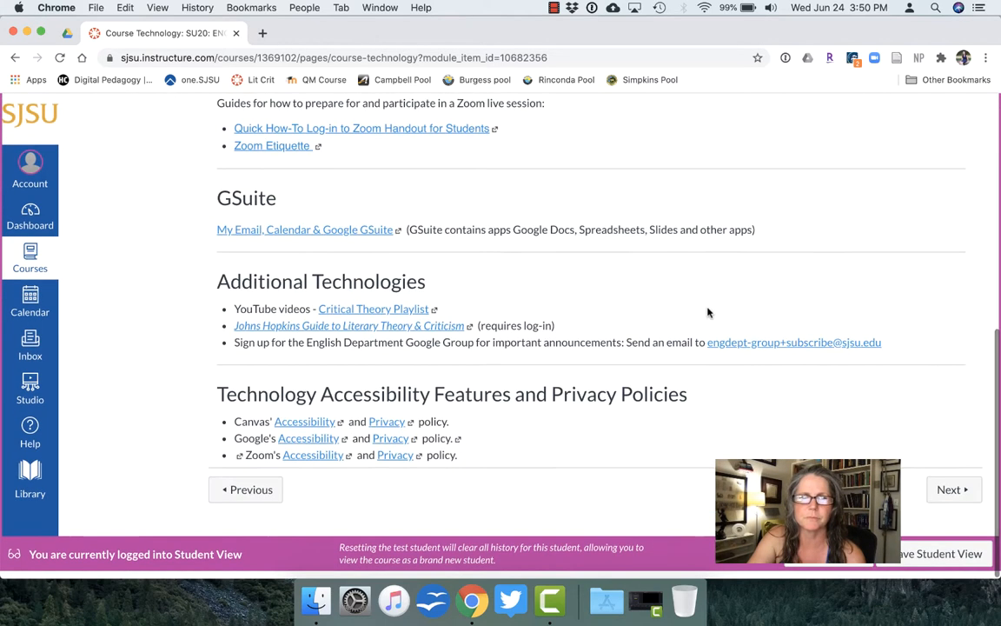
{"action": "left_click", "coordinate": [952, 497]}
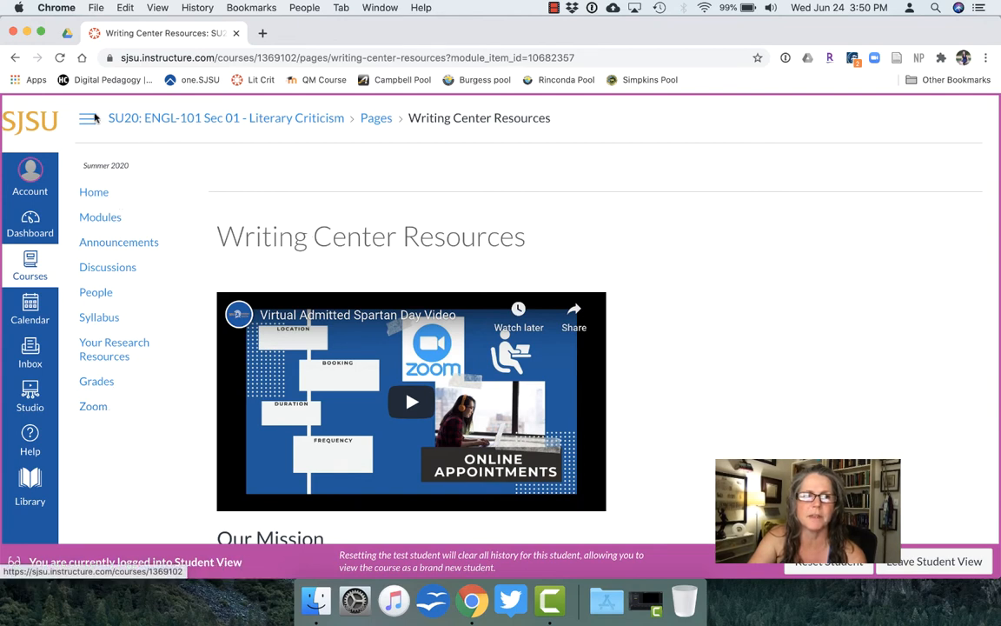
Return to Modules and refresh the Getting Started item list by collapsing and re-expanding it
{"action": "left_click", "coordinate": [100, 216]}
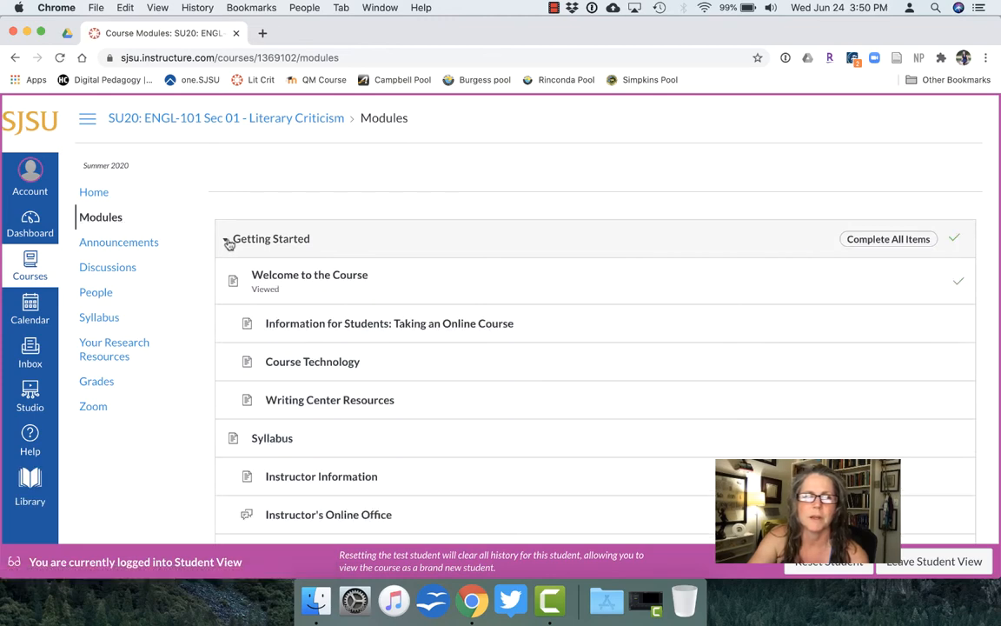
{"action": "left_click", "coordinate": [225, 239]}
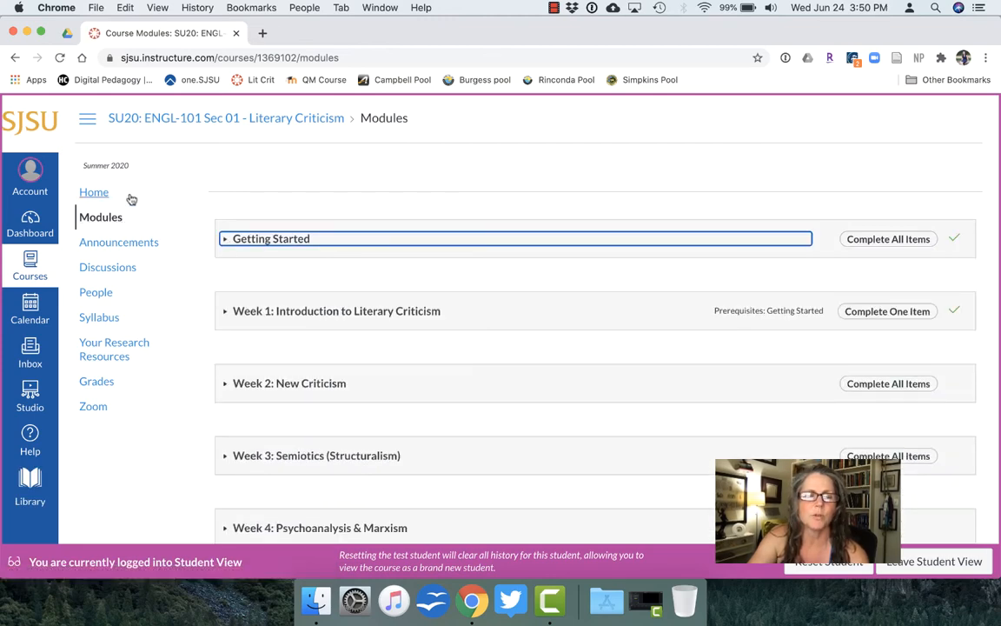
{"action": "left_click", "coordinate": [225, 239]}
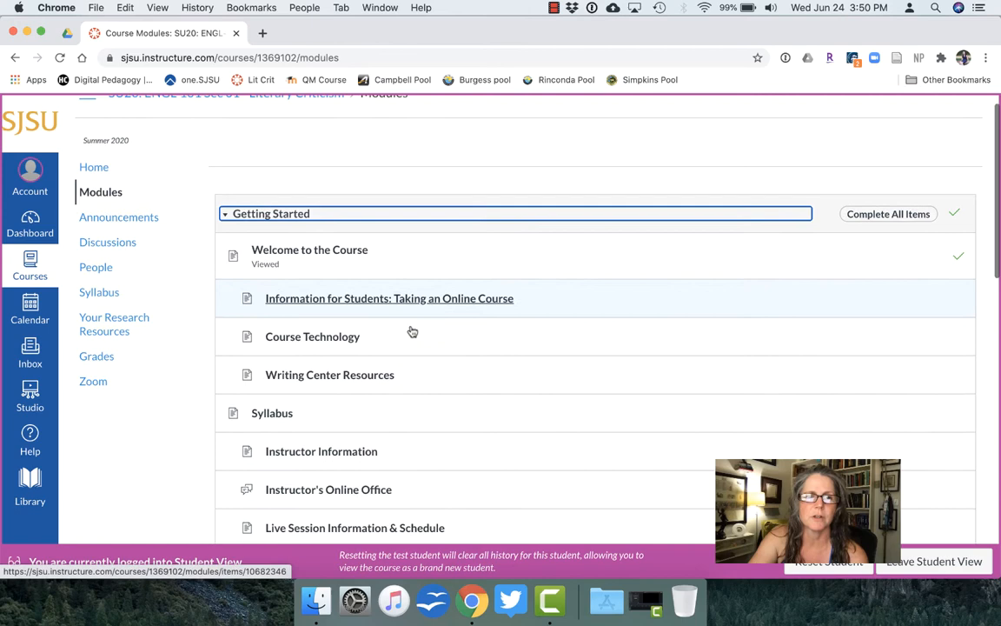
{"action": "scroll", "coordinate": [411, 330], "scroll_direction": "down", "scroll_amount": 4}
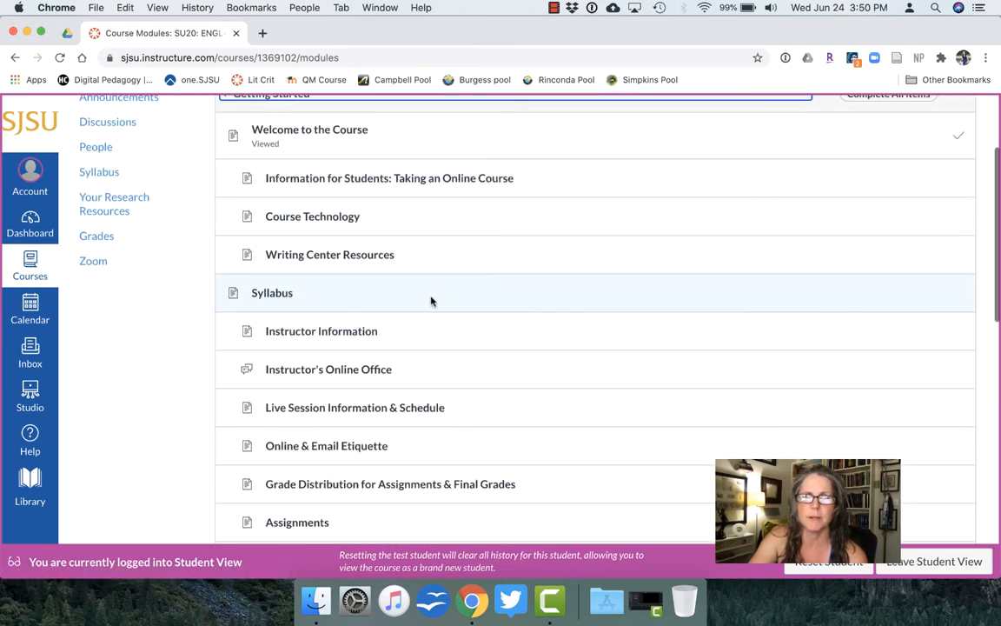
{"action": "scroll", "coordinate": [431, 300], "scroll_direction": "down", "scroll_amount": 1}
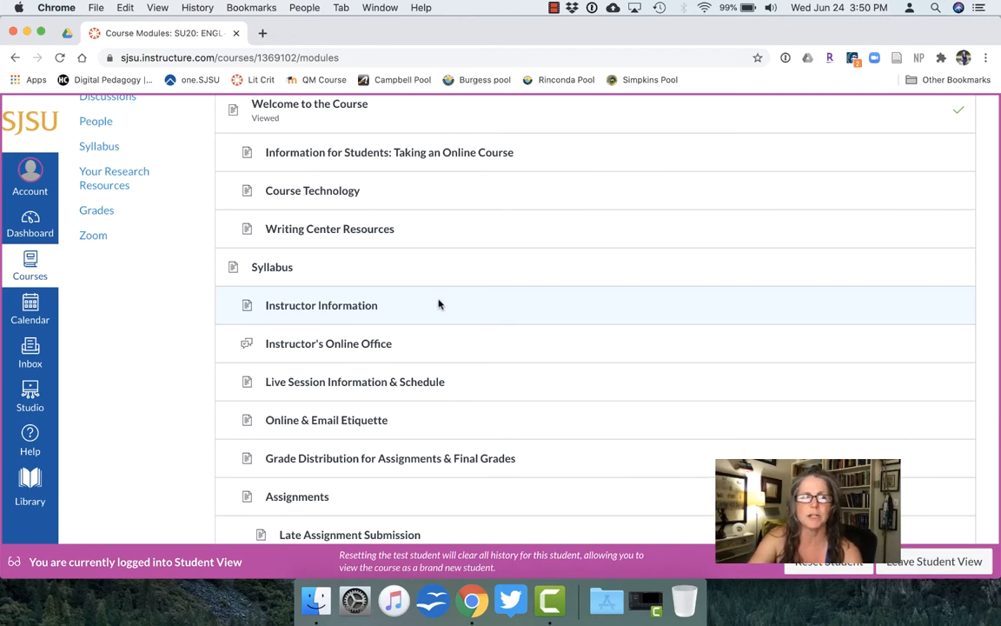
{"action": "scroll", "coordinate": [430, 298], "scroll_direction": "down", "scroll_amount": 1}
{"action": "scroll", "coordinate": [439, 304], "scroll_direction": "down", "scroll_amount": 1}
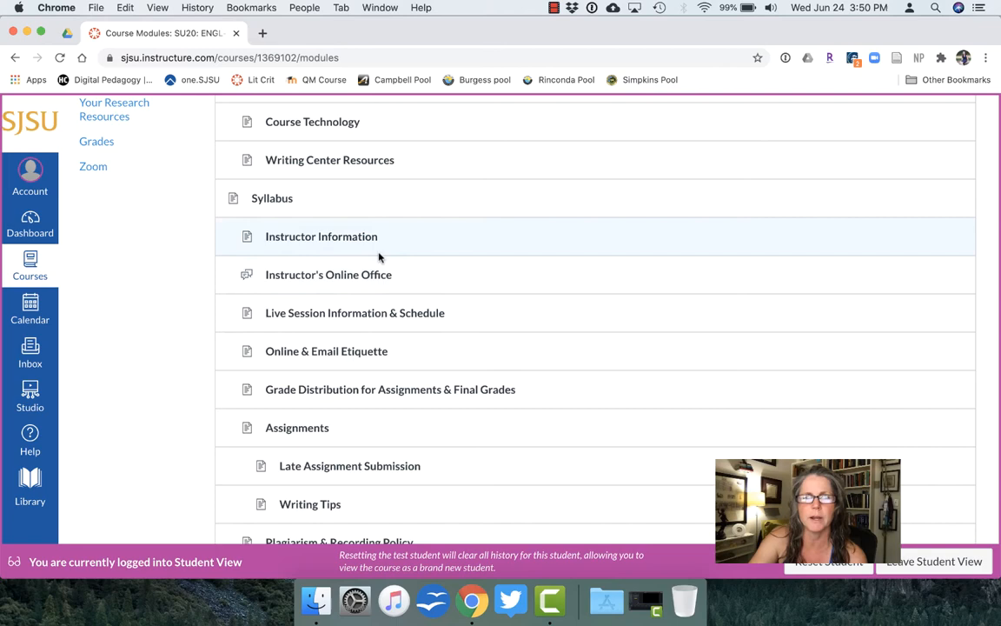
{"action": "scroll", "coordinate": [365, 242], "scroll_direction": "down", "scroll_amount": 2}
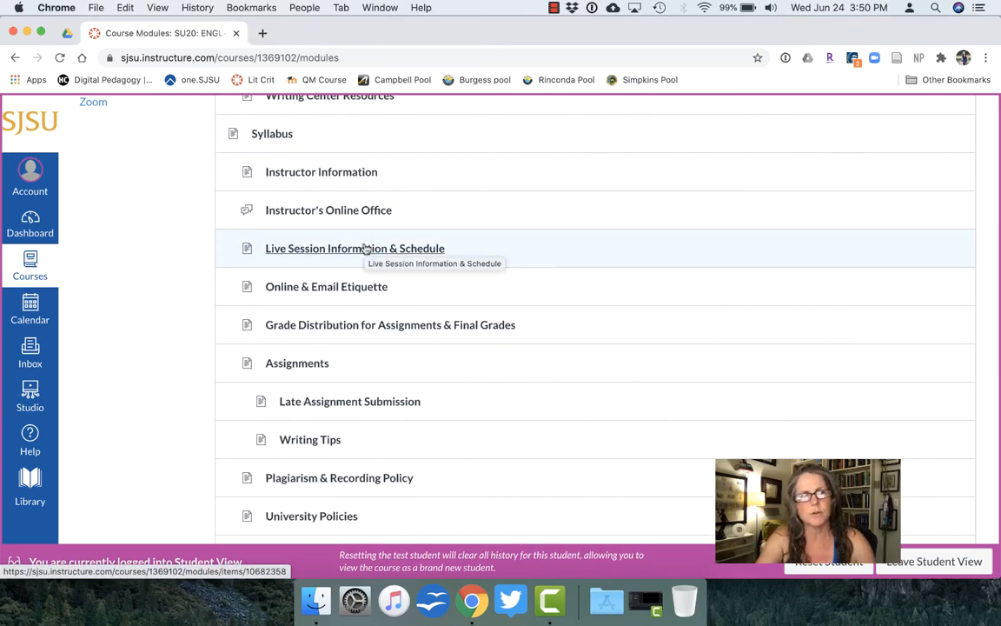
{"action": "scroll", "coordinate": [170, 298], "scroll_direction": "up", "scroll_amount": 8}
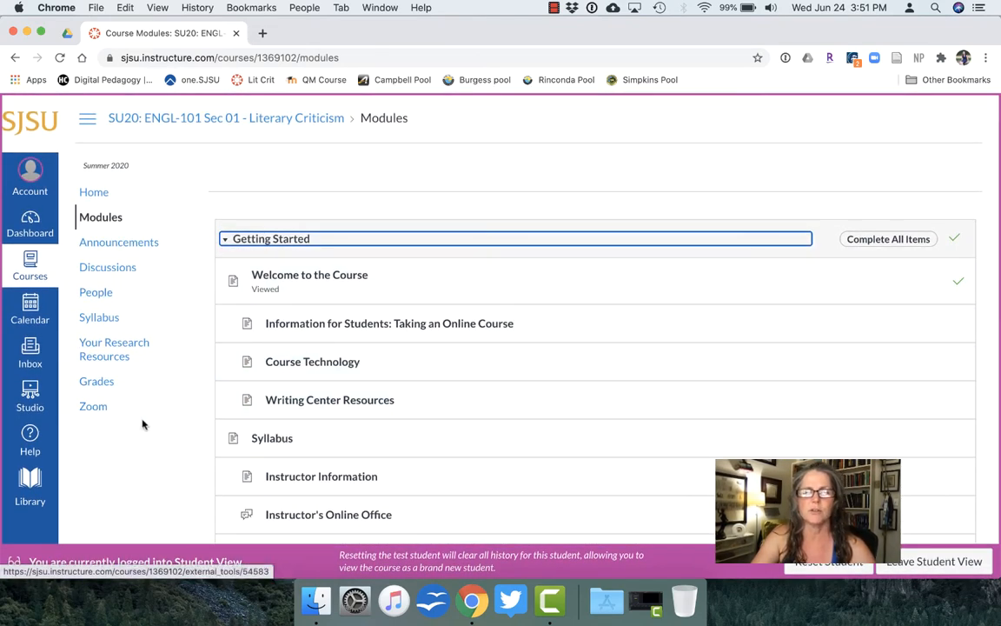
{"action": "left_click", "coordinate": [405, 212]}
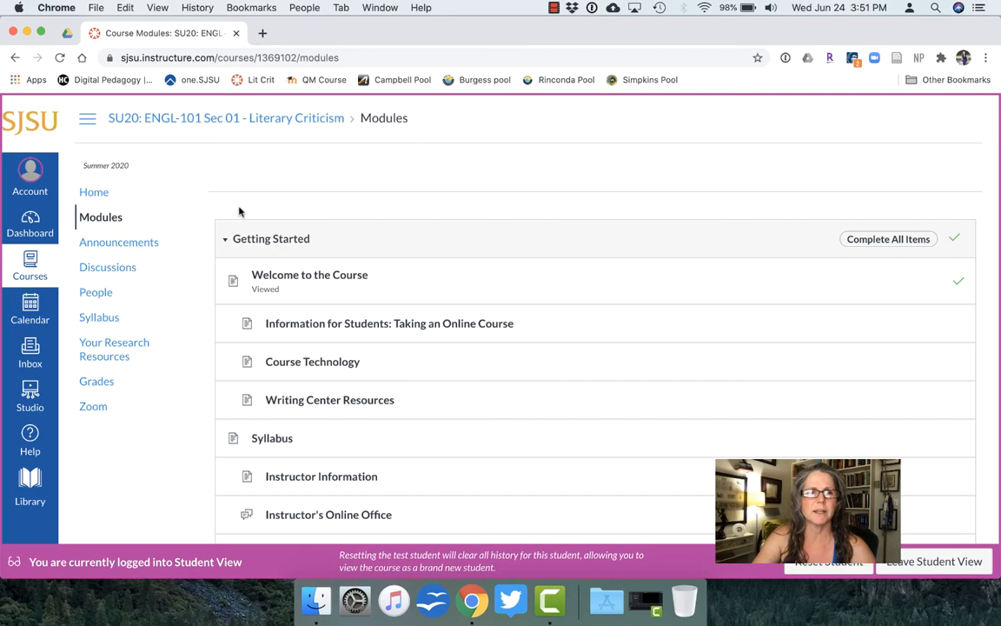
Show the ENGL-101 home page with weekly image tiles and To Do list
{"action": "left_click", "coordinate": [90, 192]}
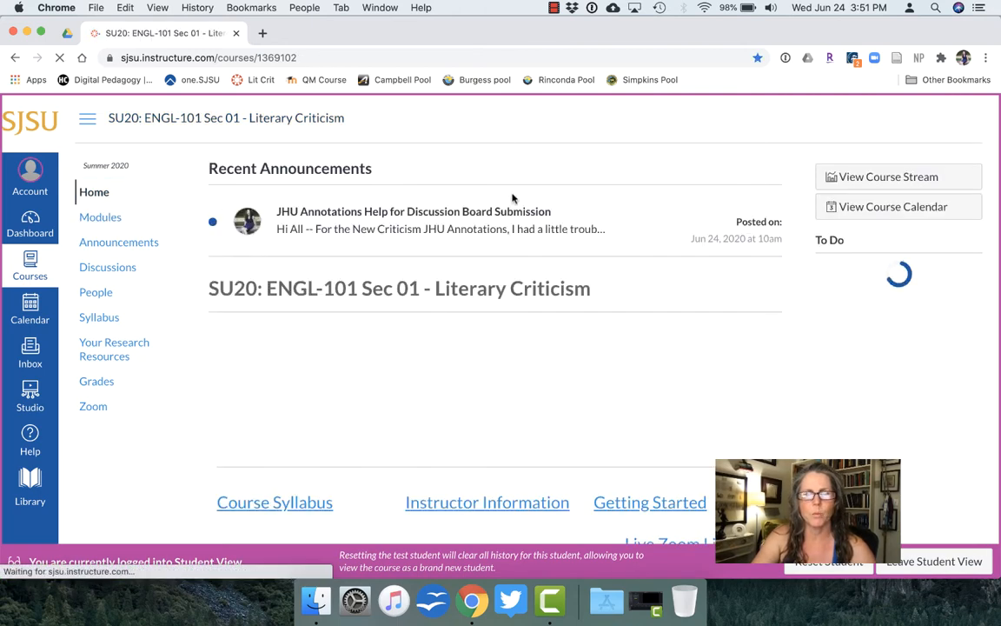
{"action": "scroll", "coordinate": [513, 198], "scroll_direction": "down", "scroll_amount": 4}
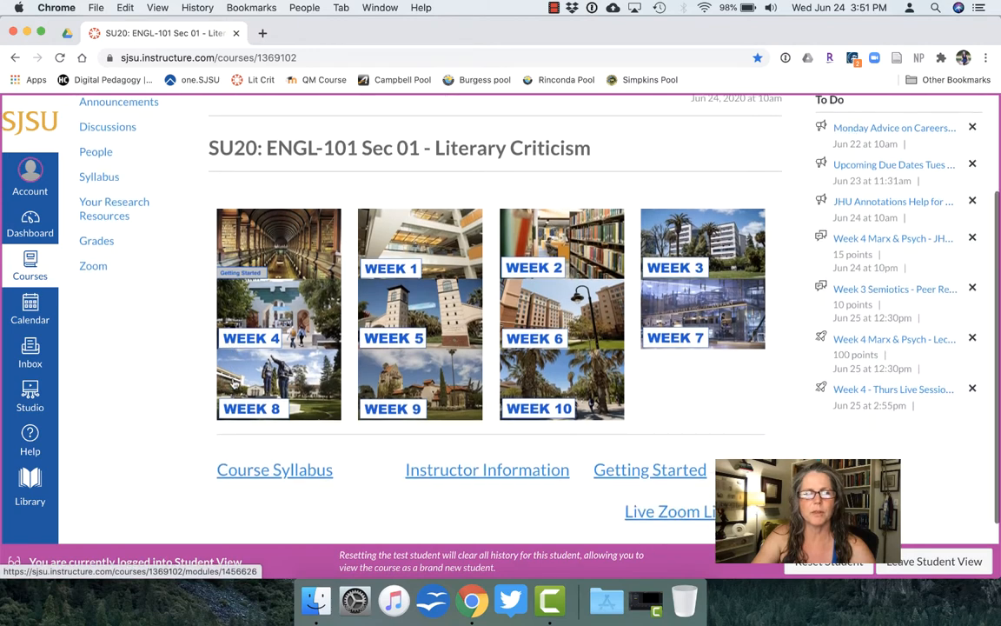
{"action": "scroll", "coordinate": [233, 382], "scroll_direction": "down", "scroll_amount": 2}
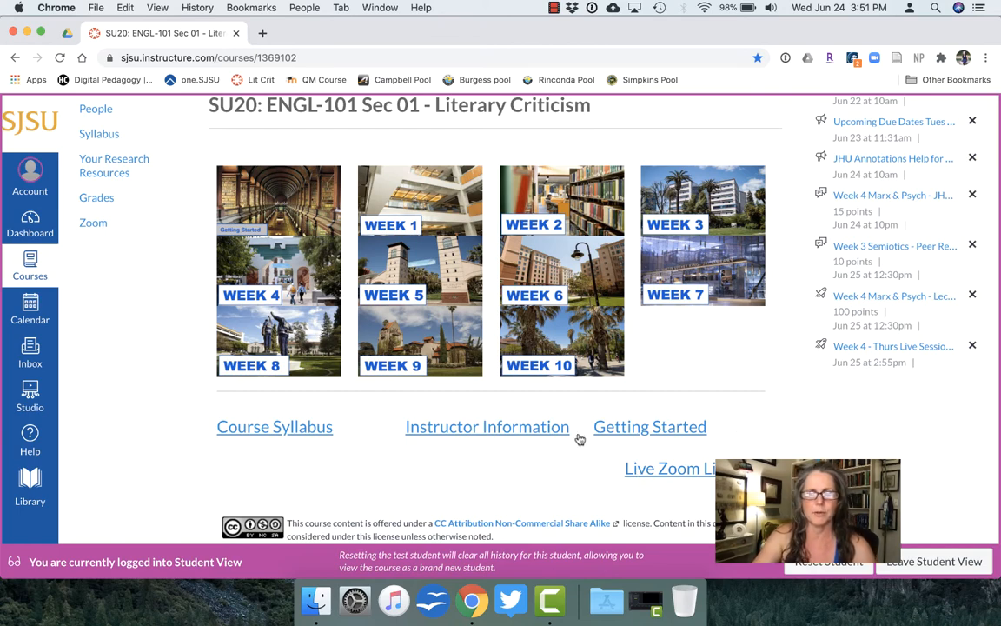
{"action": "scroll", "coordinate": [413, 412], "scroll_direction": "up", "scroll_amount": 5}
{"action": "scroll", "coordinate": [413, 412], "scroll_direction": "up", "scroll_amount": 5}
{"action": "scroll", "coordinate": [413, 412], "scroll_direction": "up", "scroll_amount": 1}
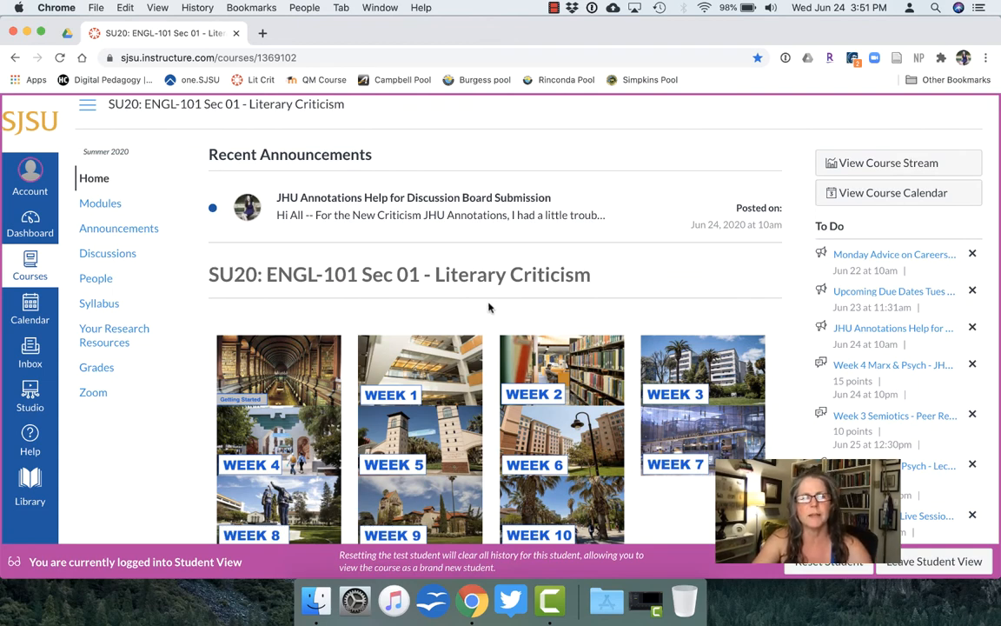
List the Week 2: New Criticism items from the Modules page
{"action": "left_click", "coordinate": [420, 360]}
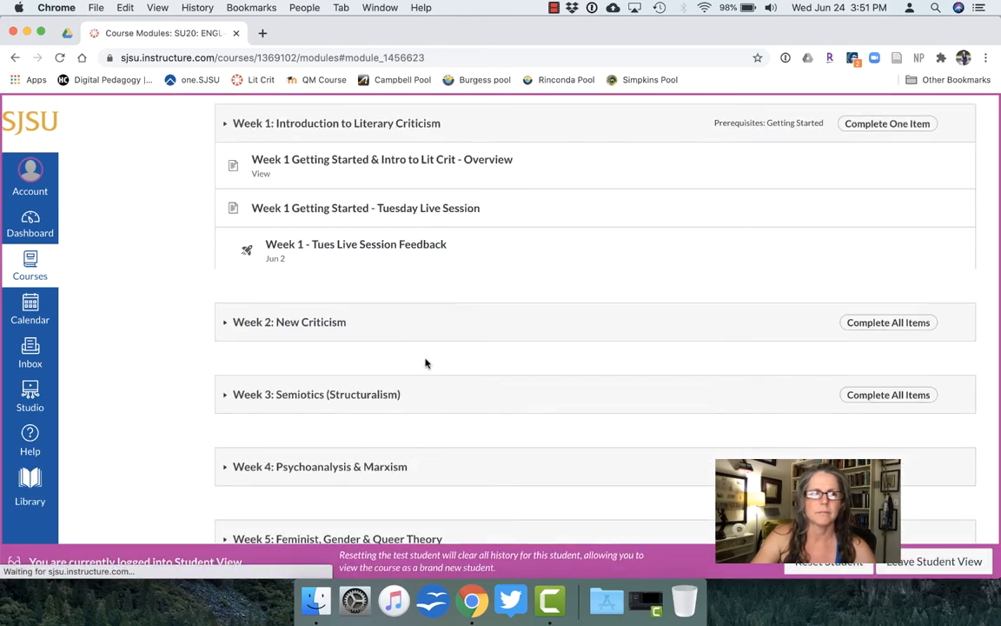
{"action": "scroll", "coordinate": [328, 303], "scroll_direction": "down", "scroll_amount": 8}
{"action": "scroll", "coordinate": [295, 286], "scroll_direction": "down", "scroll_amount": 4}
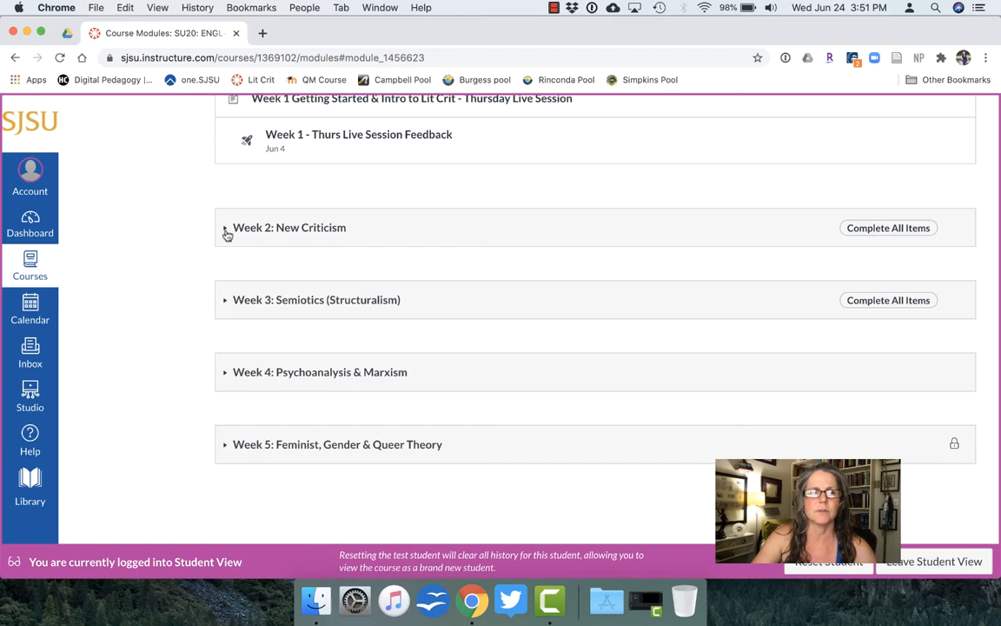
{"action": "left_click", "coordinate": [225, 230]}
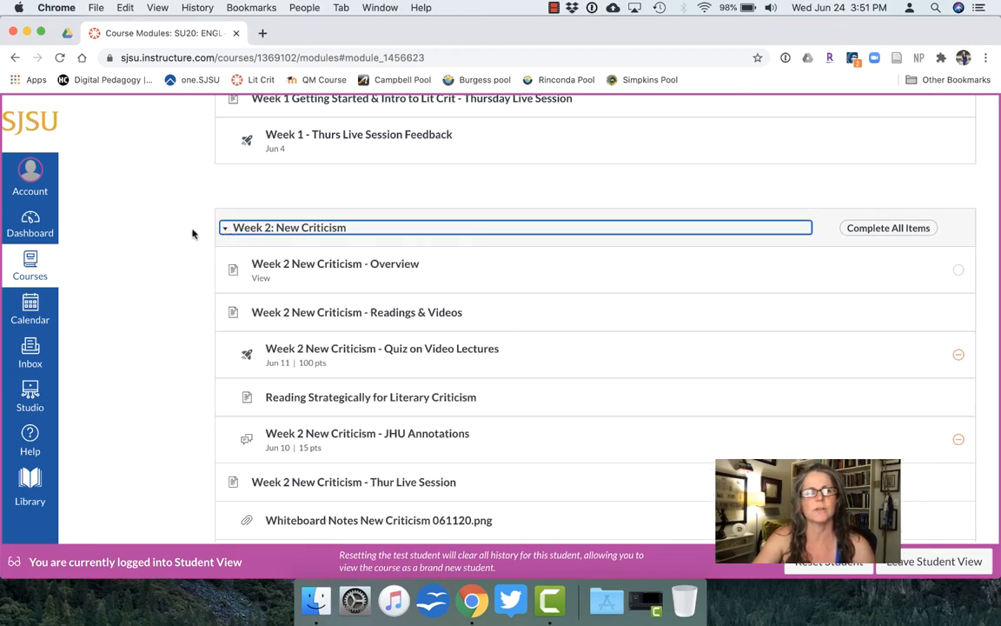
{"action": "scroll", "coordinate": [166, 250], "scroll_direction": "down", "scroll_amount": 1}
{"action": "scroll", "coordinate": [166, 250], "scroll_direction": "down", "scroll_amount": 3}
{"action": "scroll", "coordinate": [165, 249], "scroll_direction": "down", "scroll_amount": 1}
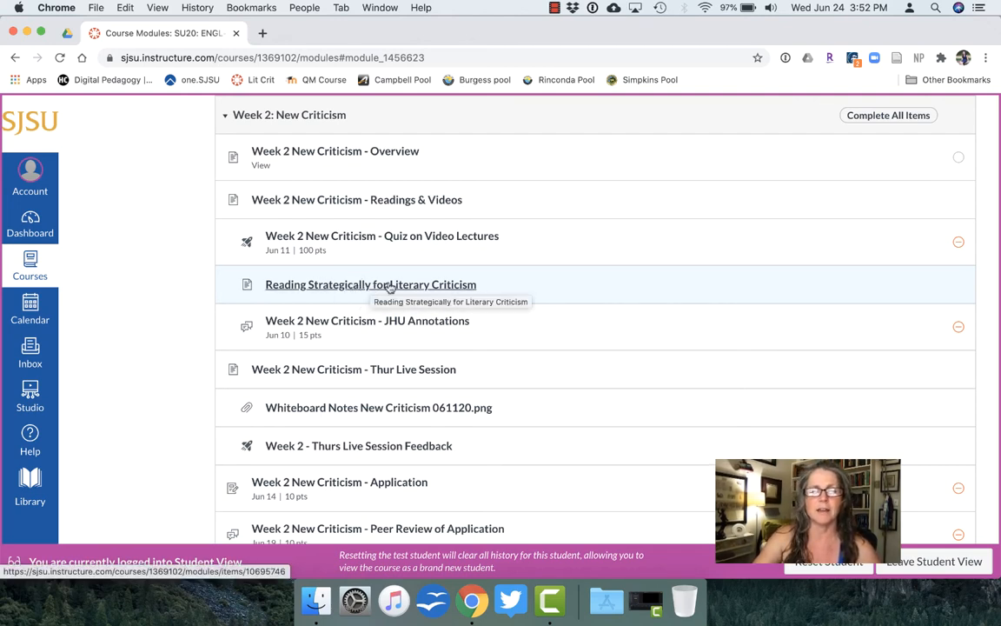
{"action": "scroll", "coordinate": [390, 288], "scroll_direction": "down", "scroll_amount": 1}
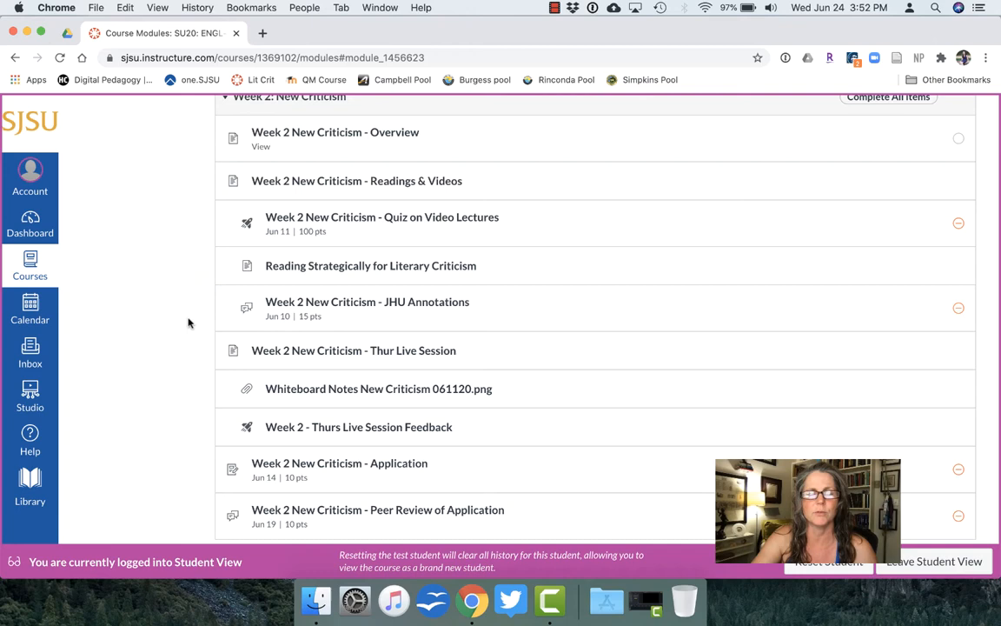
{"action": "scroll", "coordinate": [190, 324], "scroll_direction": "down", "scroll_amount": 3}
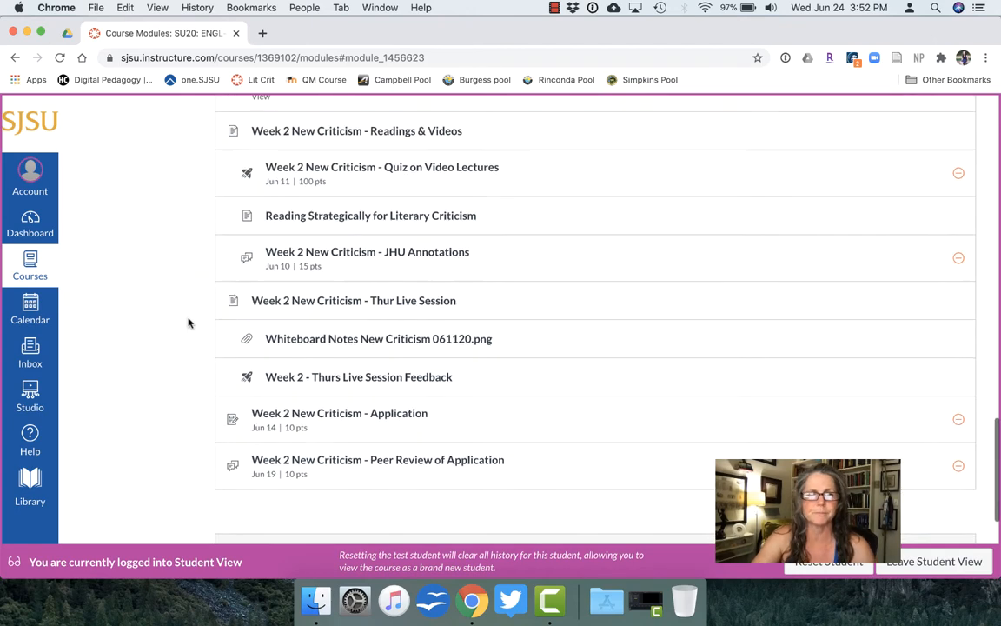
{"action": "scroll", "coordinate": [189, 324], "scroll_direction": "down", "scroll_amount": 3}
{"action": "scroll", "coordinate": [189, 323], "scroll_direction": "down", "scroll_amount": 3}
{"action": "scroll", "coordinate": [190, 324], "scroll_direction": "down", "scroll_amount": 2}
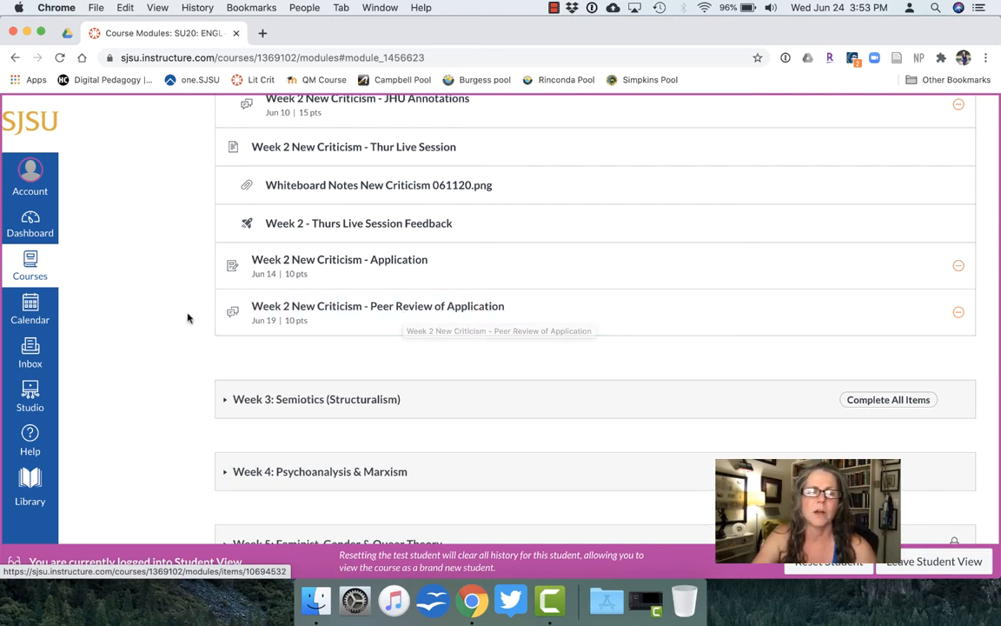
{"action": "scroll", "coordinate": [172, 298], "scroll_direction": "down", "scroll_amount": 1}
{"action": "scroll", "coordinate": [172, 298], "scroll_direction": "down", "scroll_amount": 3}
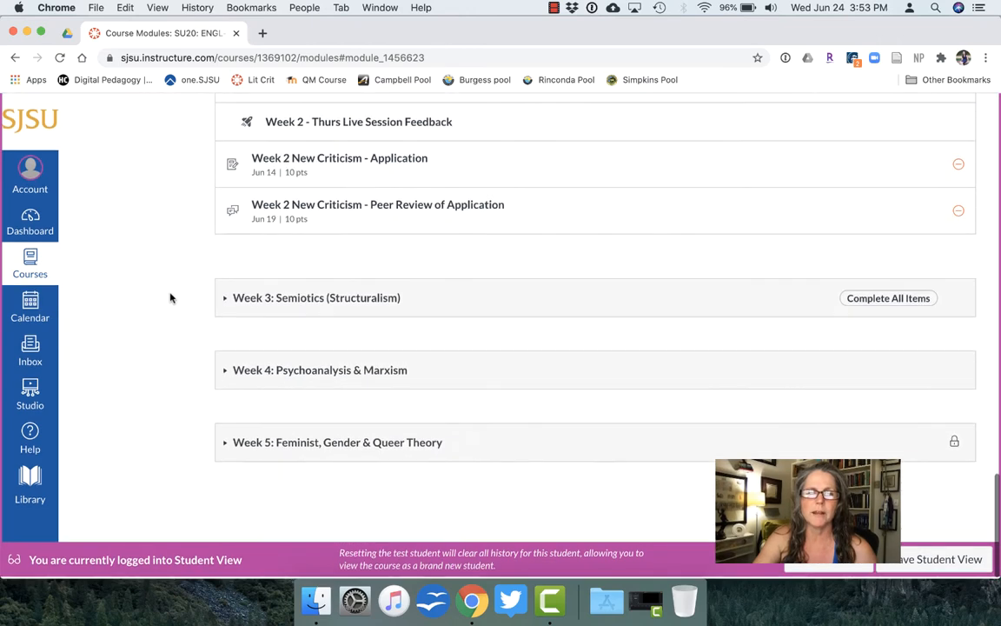
Peek at the locked Week 5 module's contents, then collapse it
{"action": "left_click", "coordinate": [227, 447]}
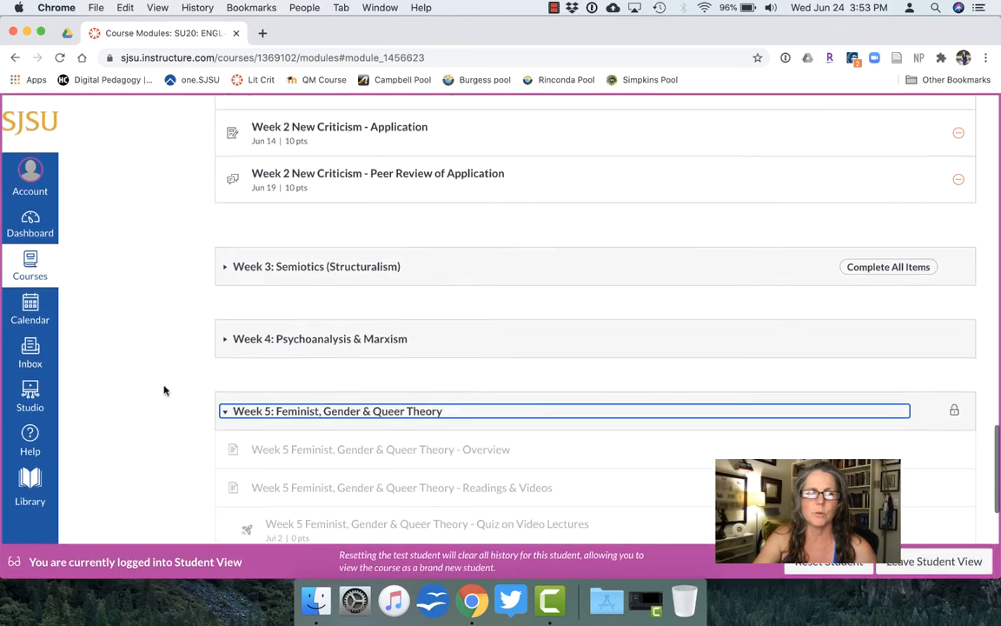
{"action": "scroll", "coordinate": [165, 390], "scroll_direction": "down", "scroll_amount": 5}
{"action": "scroll", "coordinate": [165, 391], "scroll_direction": "down", "scroll_amount": 2}
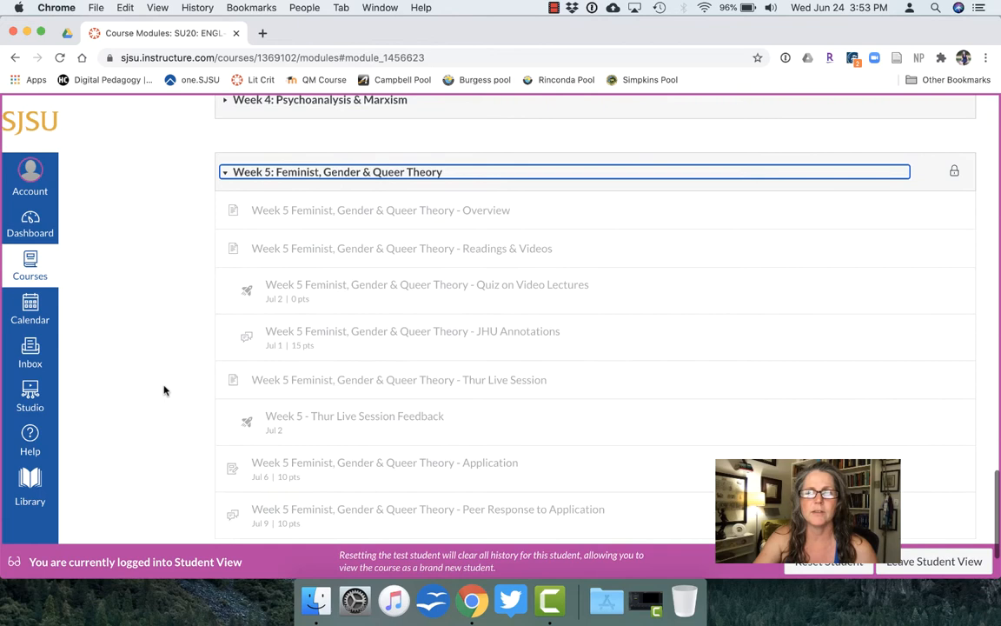
{"action": "scroll", "coordinate": [165, 390], "scroll_direction": "down", "scroll_amount": 2}
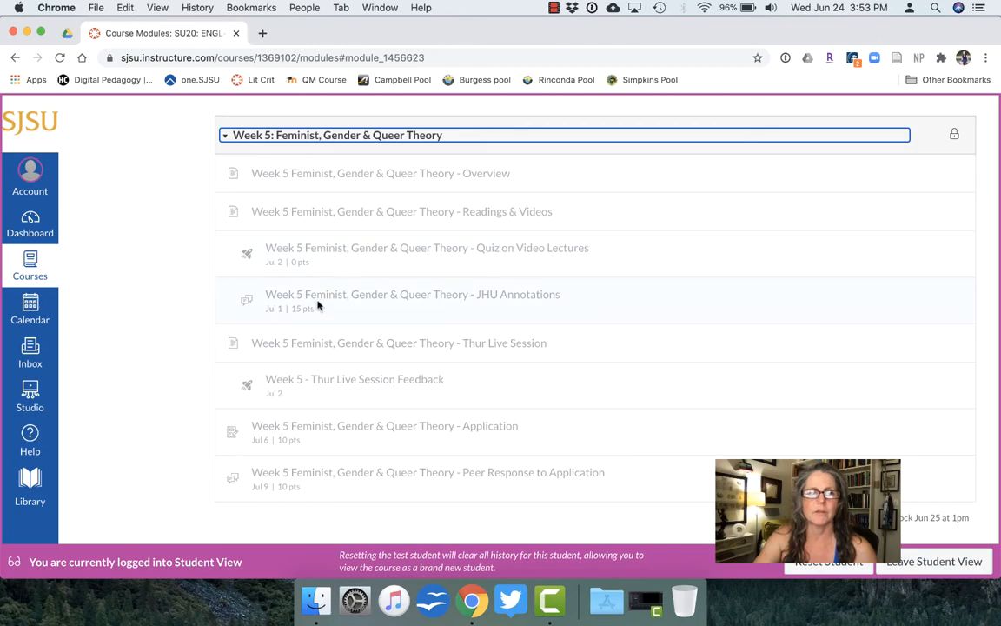
{"action": "left_click", "coordinate": [224, 135]}
{"action": "scroll", "coordinate": [104, 260], "scroll_direction": "up", "scroll_amount": 5}
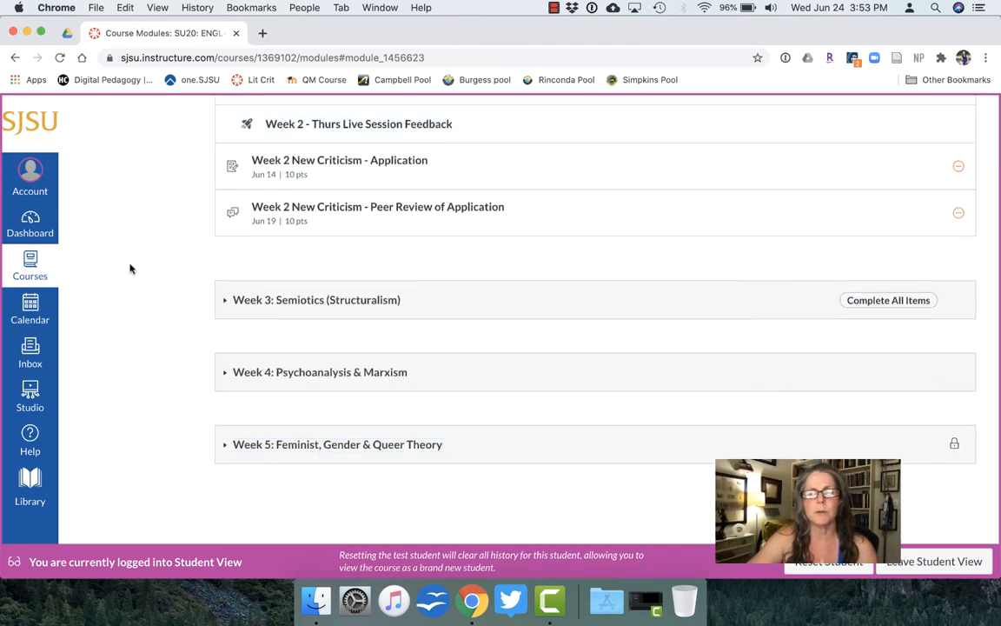
{"action": "scroll", "coordinate": [165, 278], "scroll_direction": "up", "scroll_amount": 8}
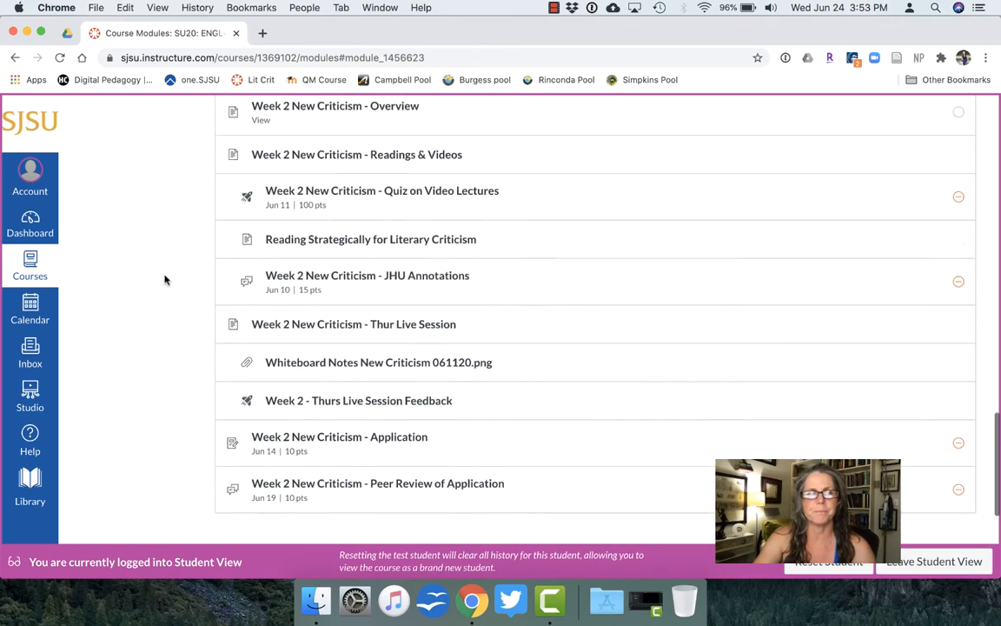
{"action": "scroll", "coordinate": [165, 279], "scroll_direction": "up", "scroll_amount": 5}
Collapse Week 2, Week 1 and Getting Started, then reopen only Week 2: New Criticism
{"action": "left_click", "coordinate": [224, 206]}
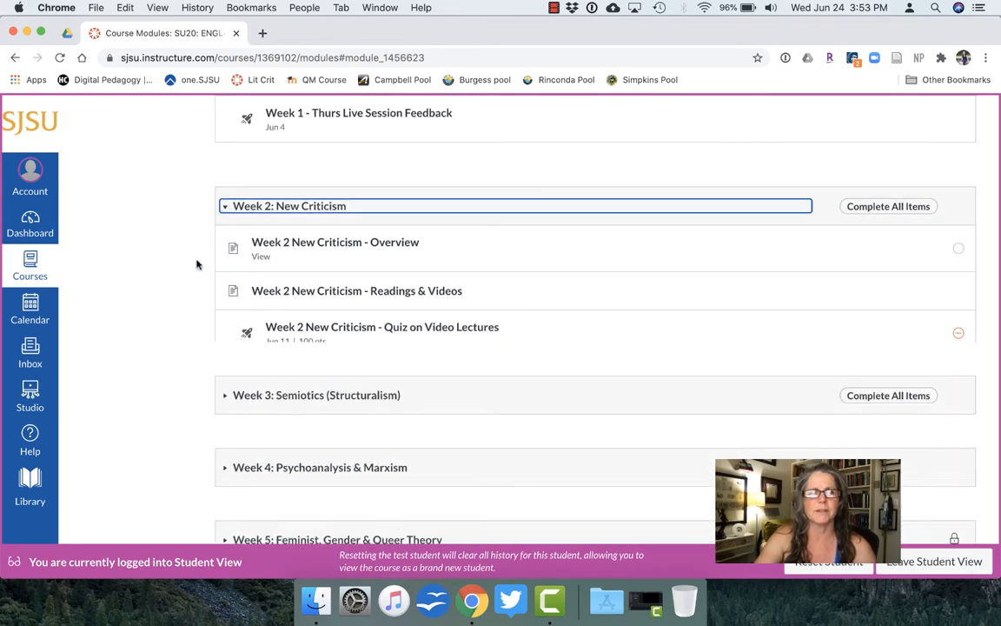
{"action": "scroll", "coordinate": [197, 264], "scroll_direction": "up", "scroll_amount": 5}
{"action": "scroll", "coordinate": [198, 264], "scroll_direction": "up", "scroll_amount": 5}
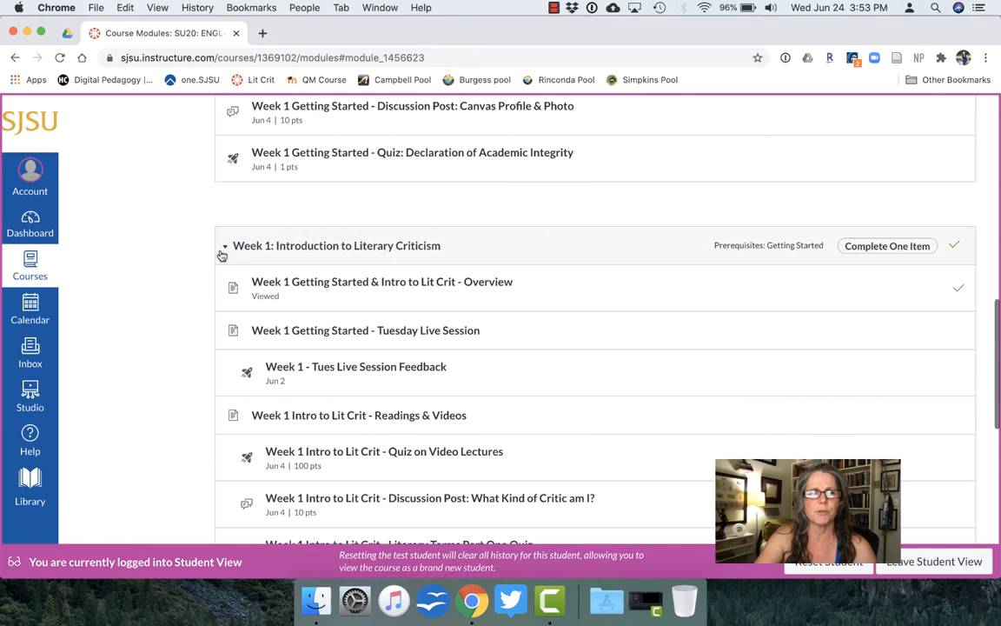
{"action": "left_click", "coordinate": [225, 247]}
{"action": "scroll", "coordinate": [224, 247], "scroll_direction": "up", "scroll_amount": 5}
{"action": "scroll", "coordinate": [224, 247], "scroll_direction": "up", "scroll_amount": 5}
{"action": "scroll", "coordinate": [224, 247], "scroll_direction": "up", "scroll_amount": 5}
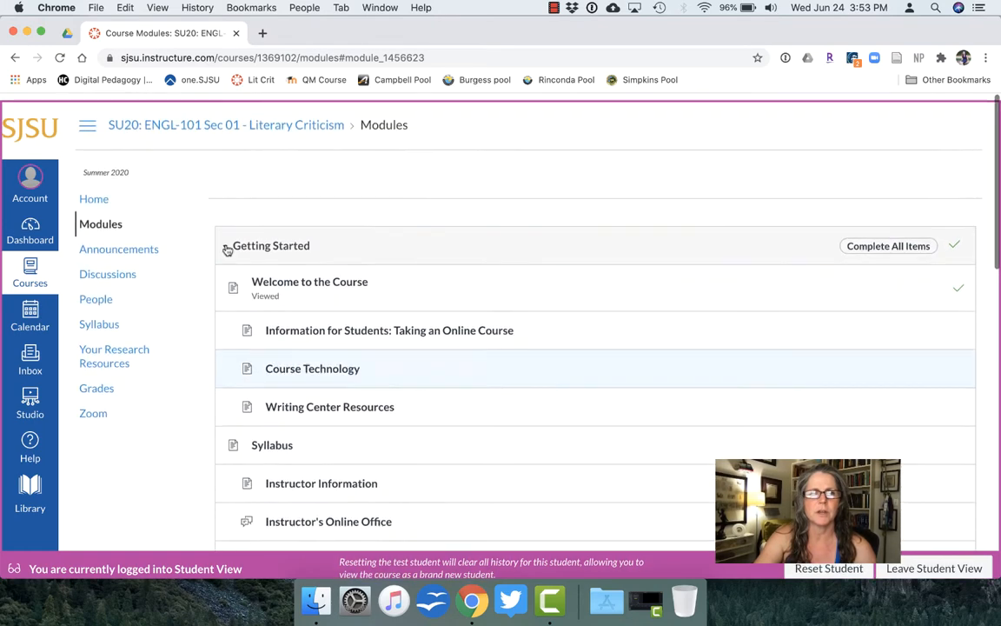
{"action": "left_click", "coordinate": [224, 246]}
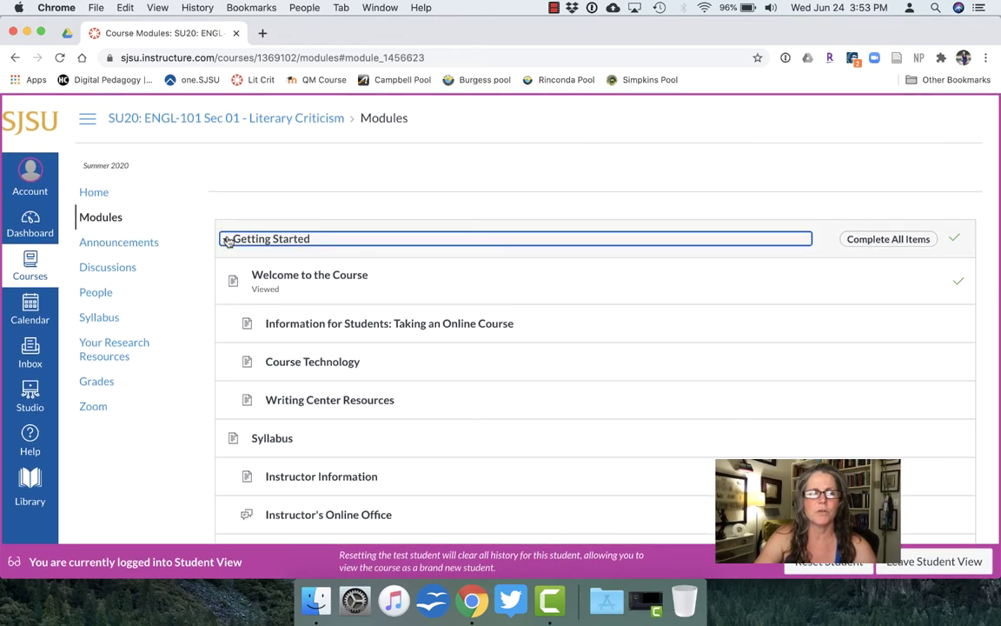
{"action": "left_click", "coordinate": [521, 203]}
{"action": "scroll", "coordinate": [583, 229], "scroll_direction": "down", "scroll_amount": 5}
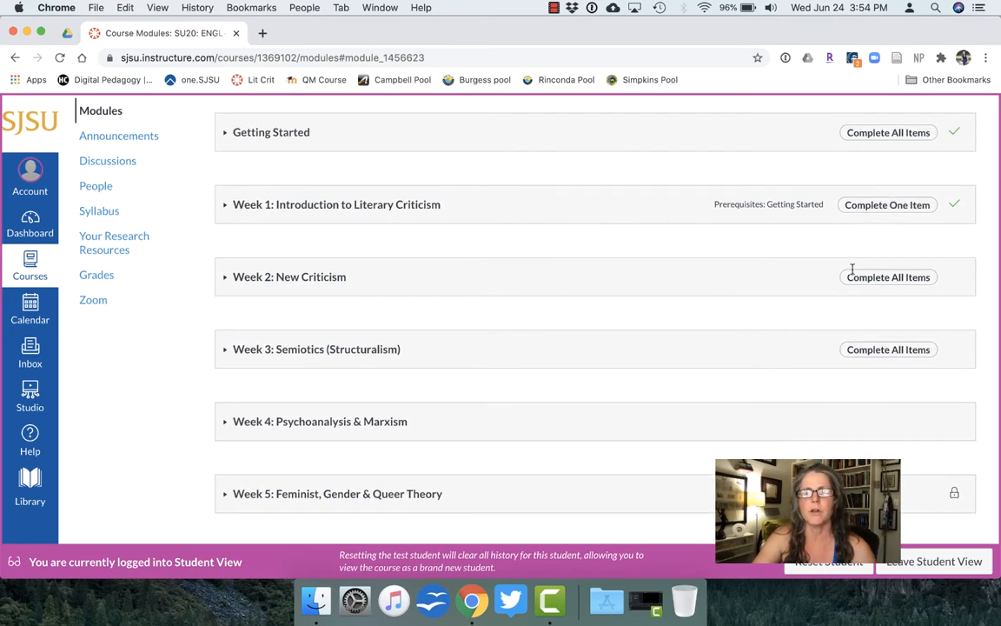
{"action": "scroll", "coordinate": [575, 277], "scroll_direction": "down", "scroll_amount": 1}
{"action": "scroll", "coordinate": [576, 276], "scroll_direction": "down", "scroll_amount": 3}
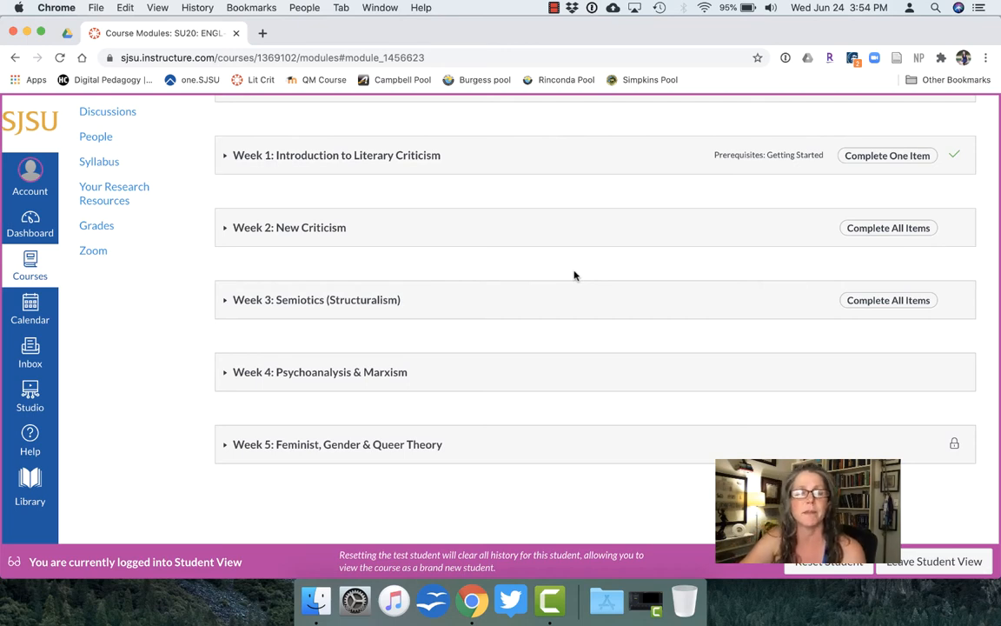
{"action": "left_click", "coordinate": [224, 229]}
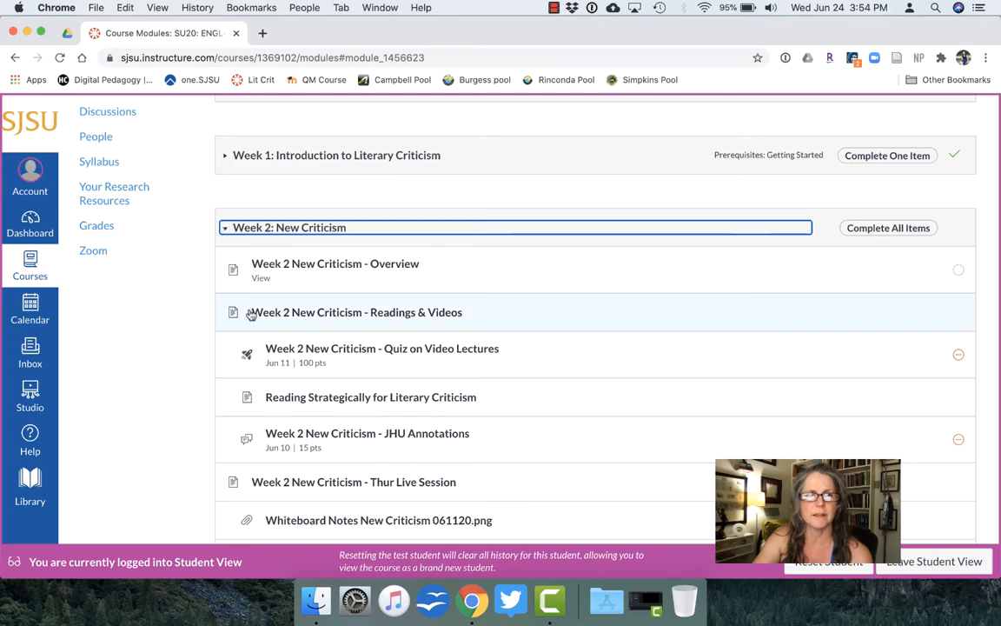
{"action": "left_click", "coordinate": [294, 314]}
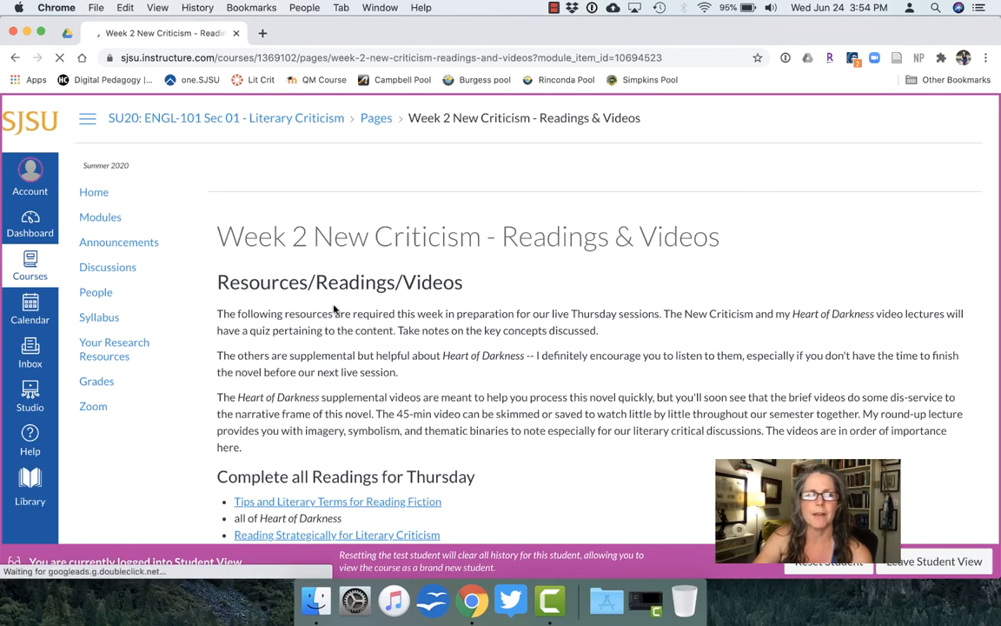
{"action": "scroll", "coordinate": [624, 336], "scroll_direction": "down", "scroll_amount": 5}
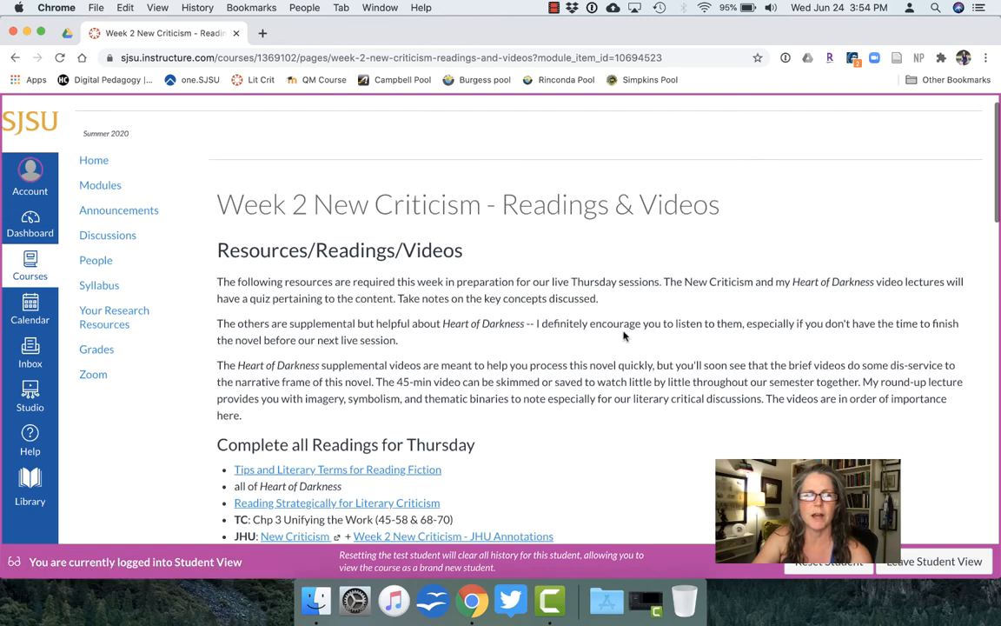
{"action": "scroll", "coordinate": [565, 304], "scroll_direction": "down", "scroll_amount": 3}
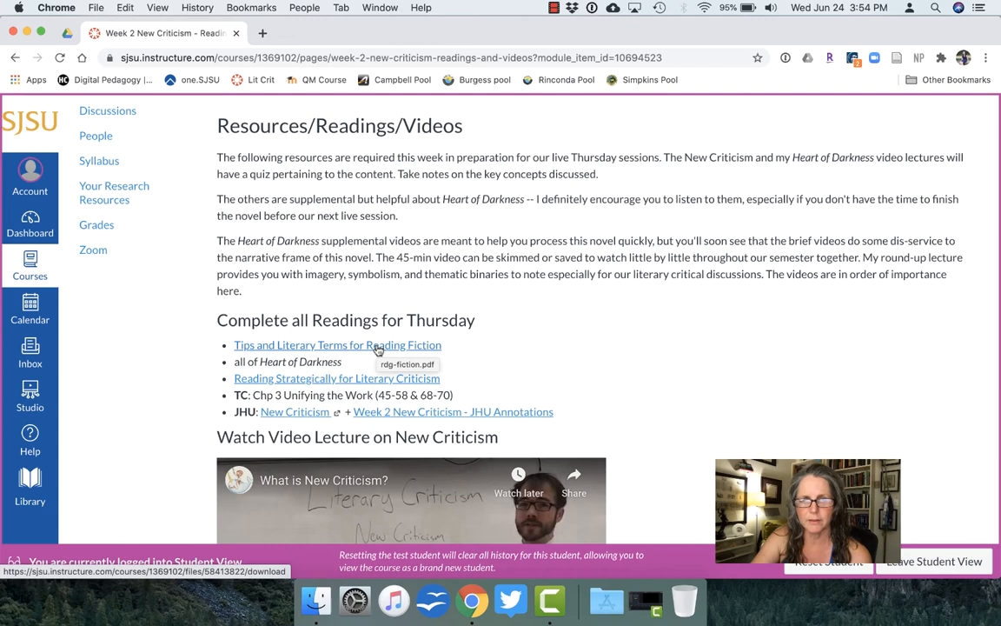
{"action": "scroll", "coordinate": [483, 288], "scroll_direction": "down", "scroll_amount": 5}
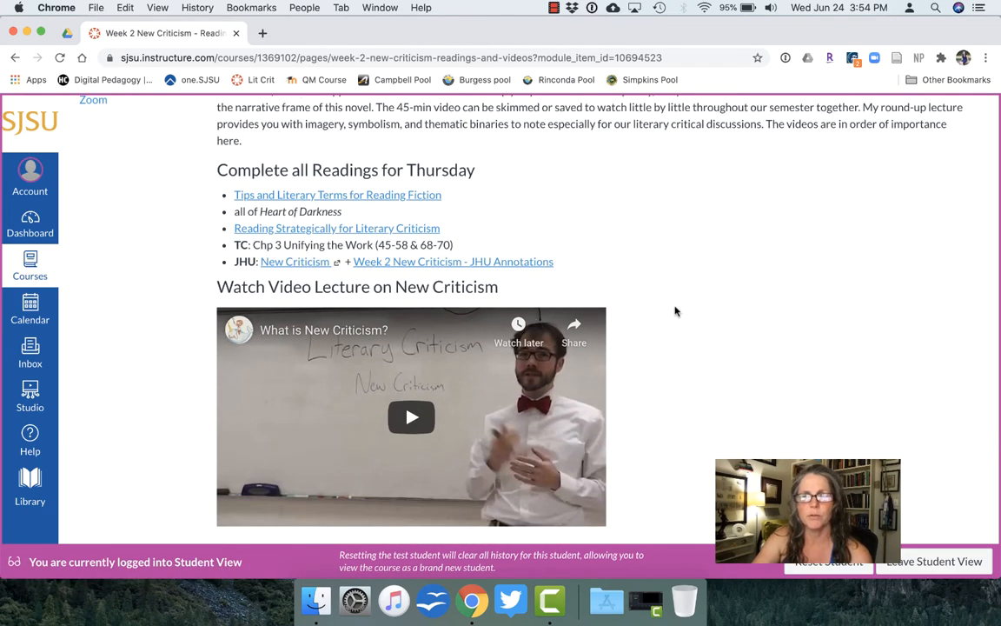
{"action": "scroll", "coordinate": [677, 322], "scroll_direction": "down", "scroll_amount": 4}
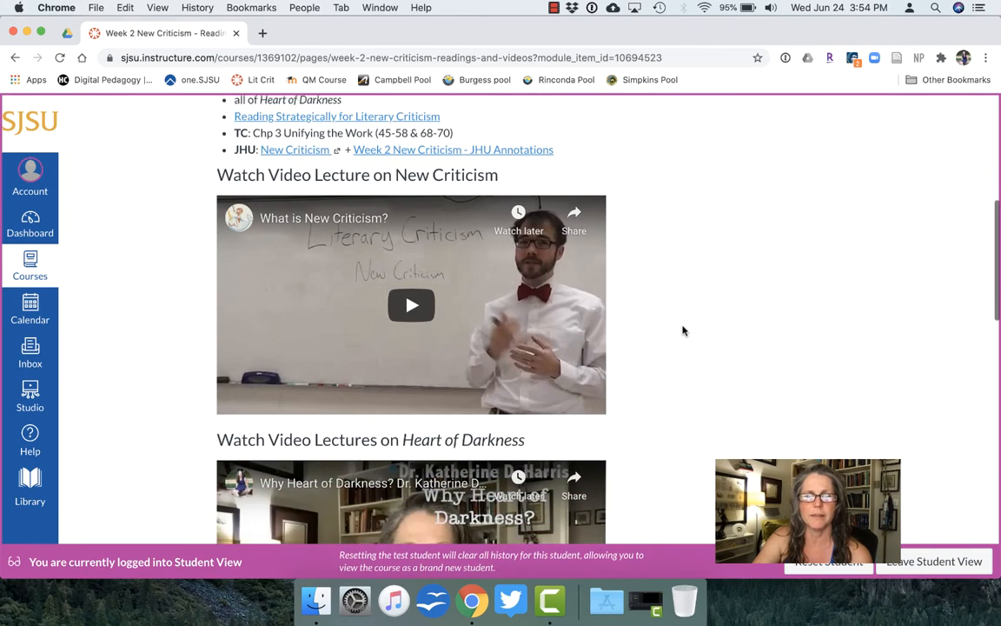
{"action": "scroll", "coordinate": [683, 330], "scroll_direction": "down", "scroll_amount": 4}
{"action": "scroll", "coordinate": [683, 330], "scroll_direction": "down", "scroll_amount": 4}
{"action": "scroll", "coordinate": [683, 331], "scroll_direction": "down", "scroll_amount": 4}
{"action": "scroll", "coordinate": [683, 330], "scroll_direction": "down", "scroll_amount": 4}
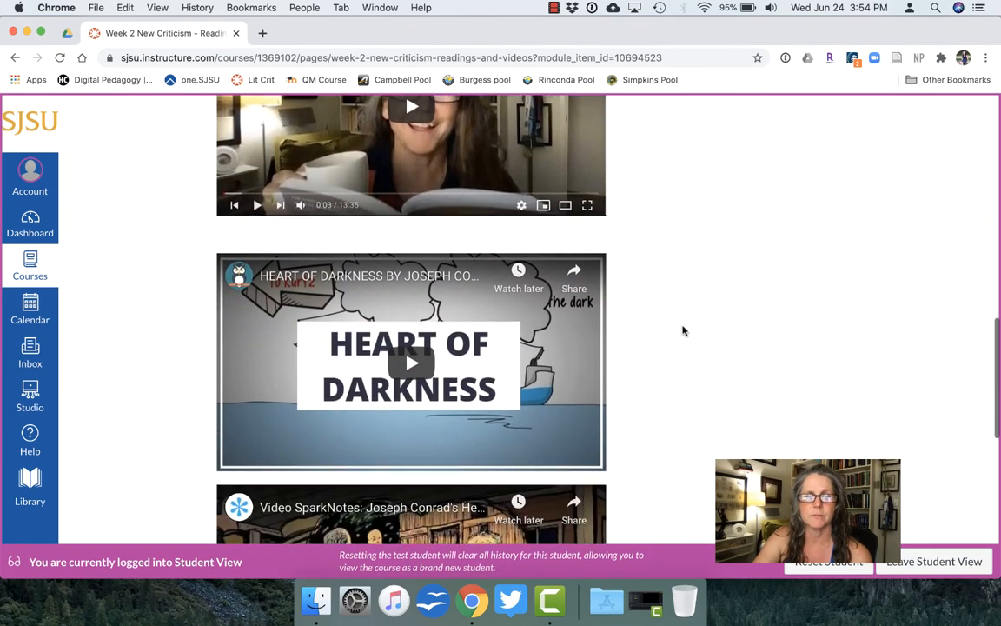
{"action": "scroll", "coordinate": [683, 330], "scroll_direction": "down", "scroll_amount": 4}
{"action": "scroll", "coordinate": [683, 331], "scroll_direction": "down", "scroll_amount": 4}
{"action": "scroll", "coordinate": [683, 330], "scroll_direction": "down", "scroll_amount": 4}
{"action": "scroll", "coordinate": [683, 330], "scroll_direction": "down", "scroll_amount": 4}
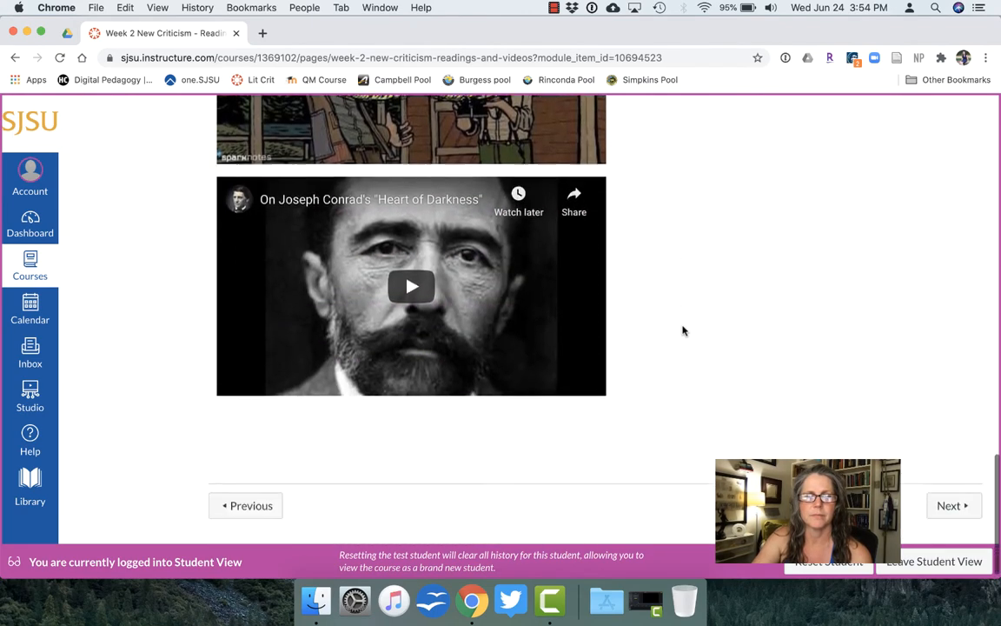
{"action": "scroll", "coordinate": [683, 330], "scroll_direction": "up", "scroll_amount": 2}
{"action": "scroll", "coordinate": [683, 331], "scroll_direction": "up", "scroll_amount": 5}
{"action": "scroll", "coordinate": [683, 331], "scroll_direction": "up", "scroll_amount": 5}
{"action": "scroll", "coordinate": [683, 330], "scroll_direction": "up", "scroll_amount": 4}
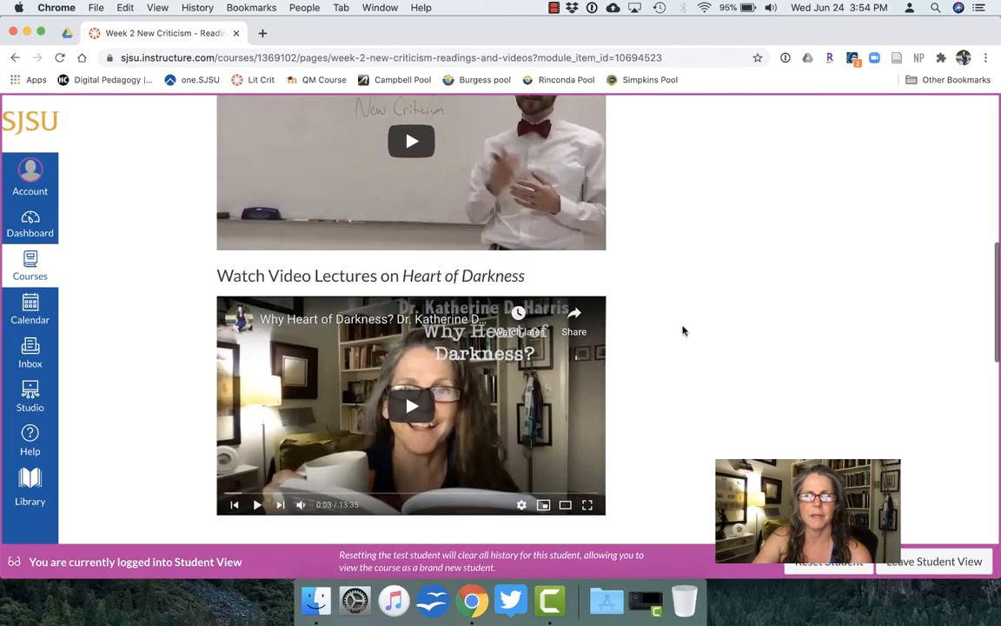
{"action": "scroll", "coordinate": [683, 330], "scroll_direction": "up", "scroll_amount": 8}
{"action": "scroll", "coordinate": [895, 445], "scroll_direction": "down", "scroll_amount": 2}
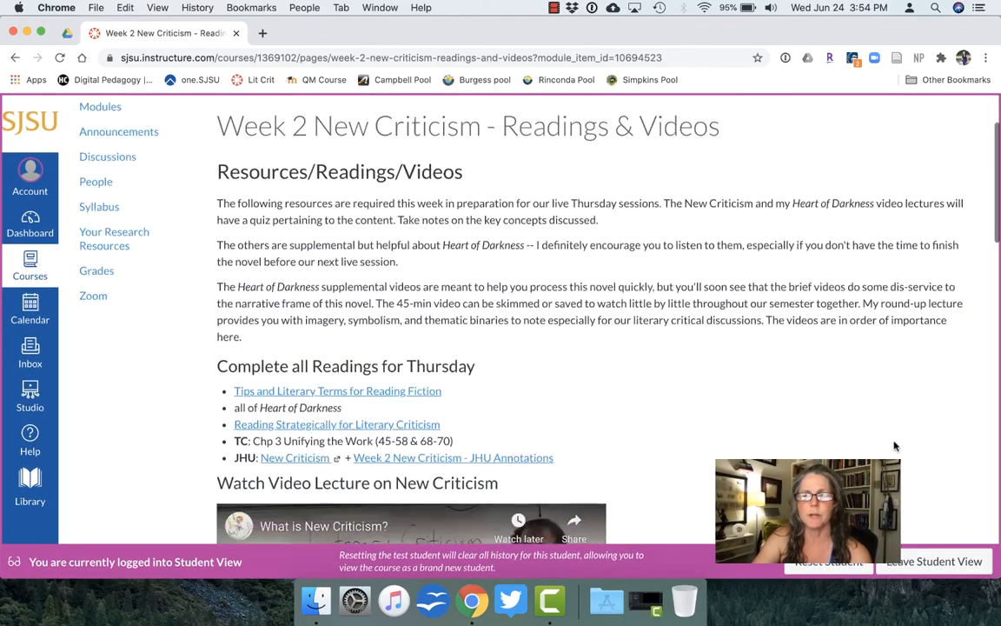
{"action": "scroll", "coordinate": [895, 446], "scroll_direction": "down", "scroll_amount": 6}
{"action": "scroll", "coordinate": [895, 446], "scroll_direction": "down", "scroll_amount": 5}
{"action": "scroll", "coordinate": [895, 446], "scroll_direction": "down", "scroll_amount": 5}
{"action": "scroll", "coordinate": [895, 446], "scroll_direction": "down", "scroll_amount": 2}
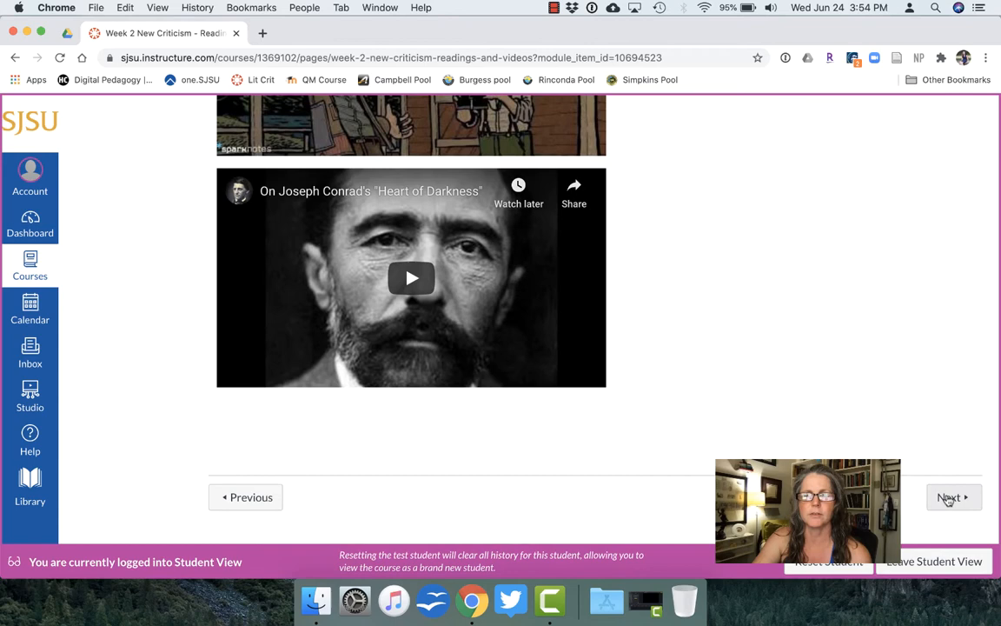
Visit the Week 2 video-lecture quiz, then back through Readings & Videos to the Overview
{"action": "left_click", "coordinate": [948, 497]}
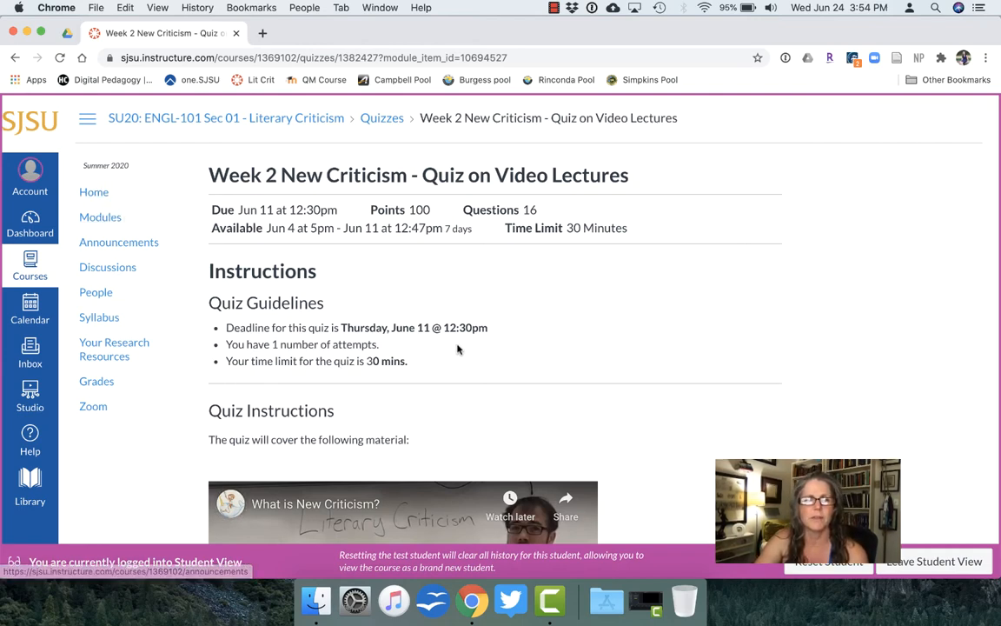
{"action": "scroll", "coordinate": [348, 348], "scroll_direction": "down", "scroll_amount": 10}
{"action": "scroll", "coordinate": [347, 347], "scroll_direction": "up", "scroll_amount": 1}
{"action": "left_click", "coordinate": [251, 497]}
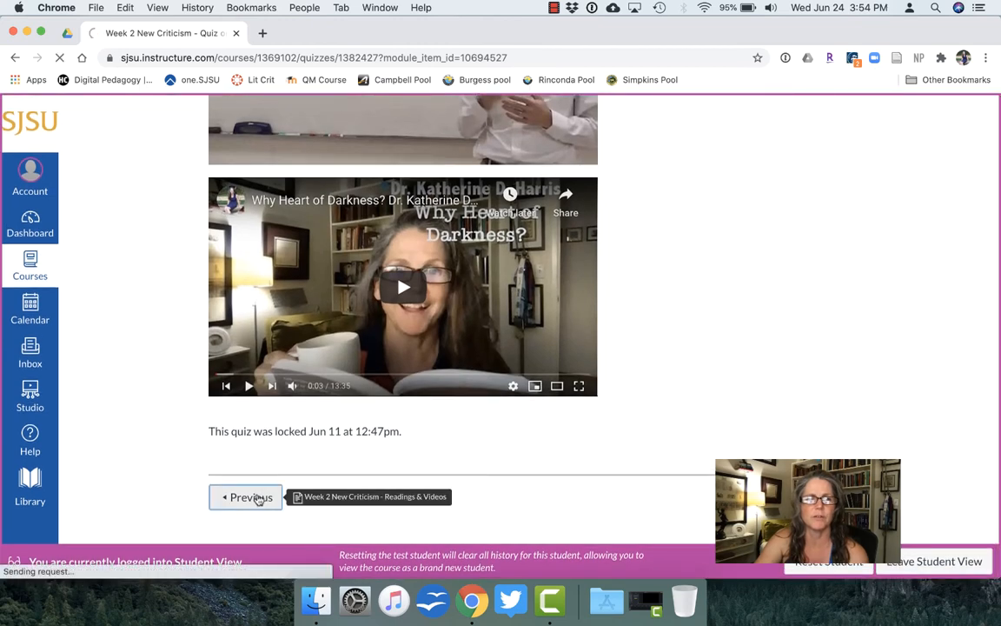
{"action": "scroll", "coordinate": [258, 499], "scroll_direction": "down", "scroll_amount": 10}
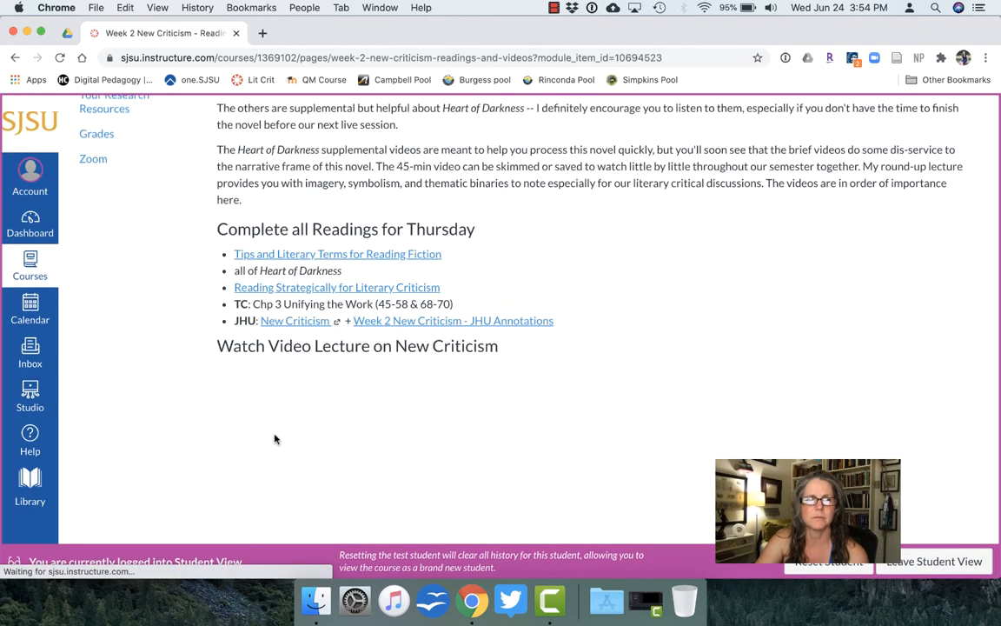
{"action": "scroll", "coordinate": [257, 499], "scroll_direction": "down", "scroll_amount": 5}
{"action": "left_click", "coordinate": [262, 499]}
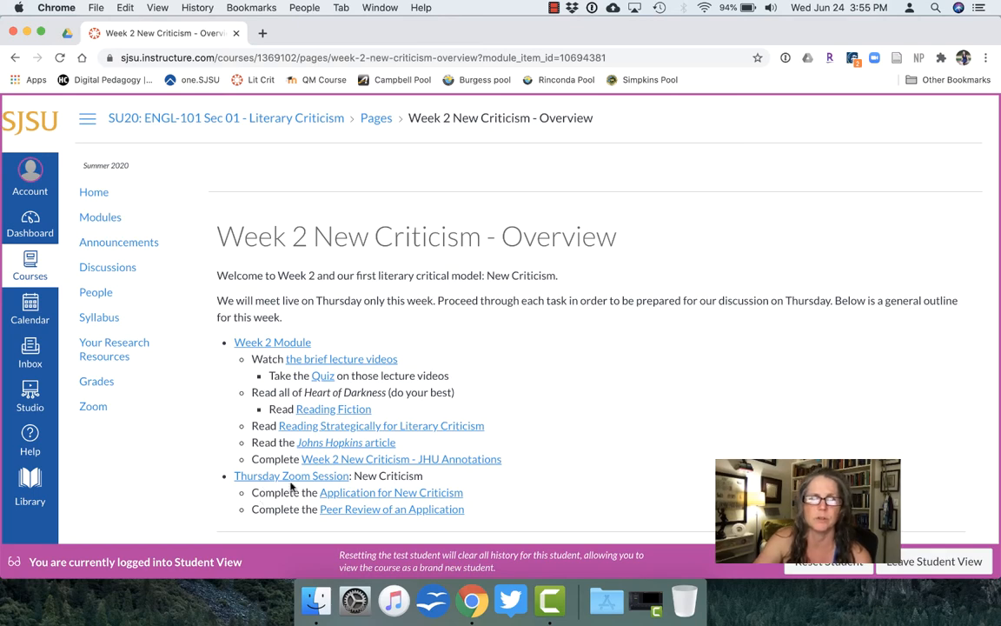
{"action": "scroll", "coordinate": [614, 270], "scroll_direction": "down", "scroll_amount": 3}
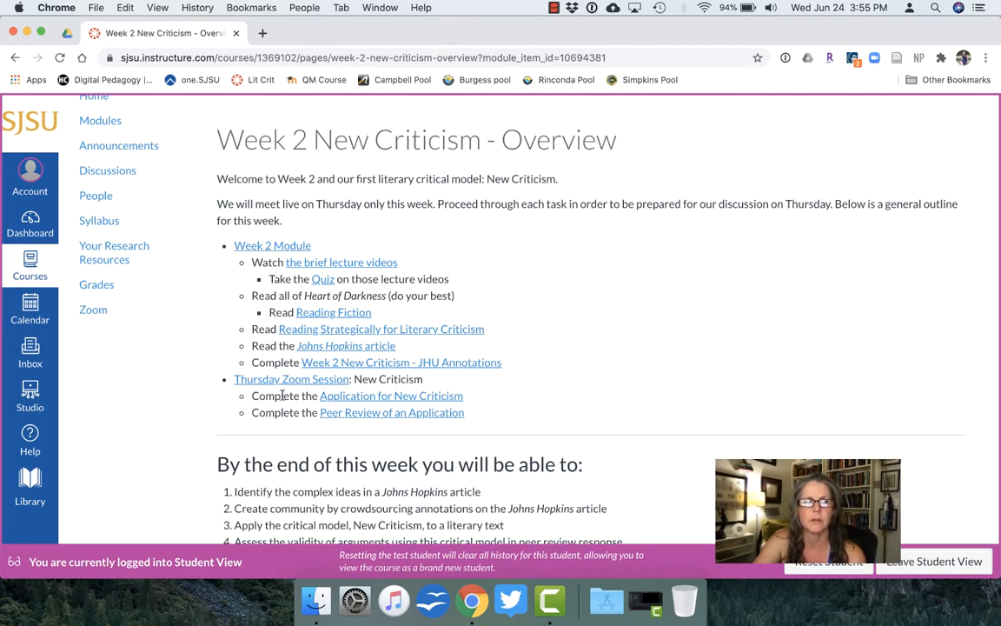
{"action": "scroll", "coordinate": [544, 307], "scroll_direction": "down", "scroll_amount": 3}
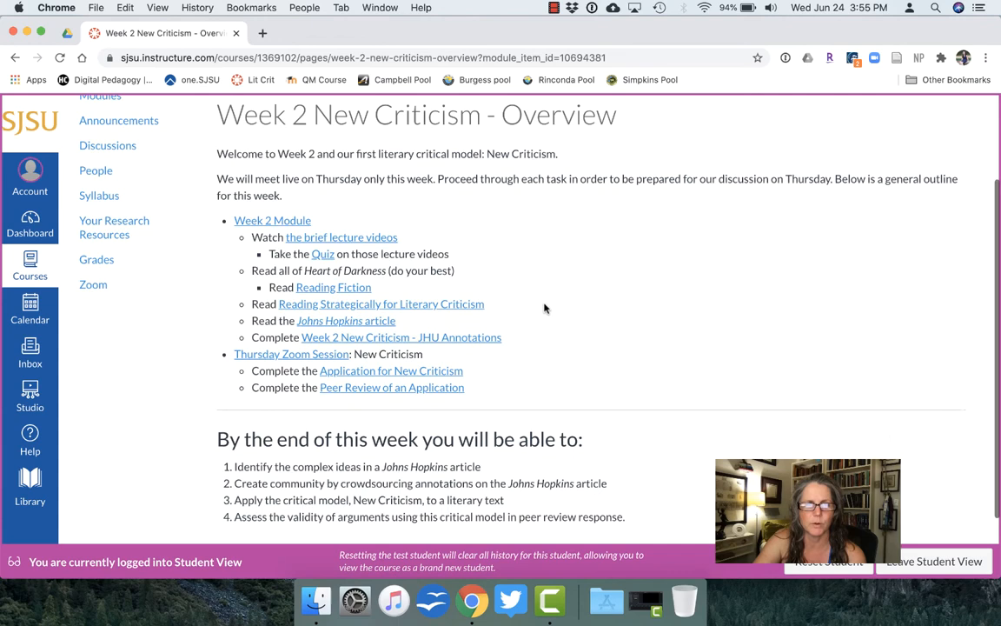
{"action": "scroll", "coordinate": [545, 308], "scroll_direction": "down", "scroll_amount": 2}
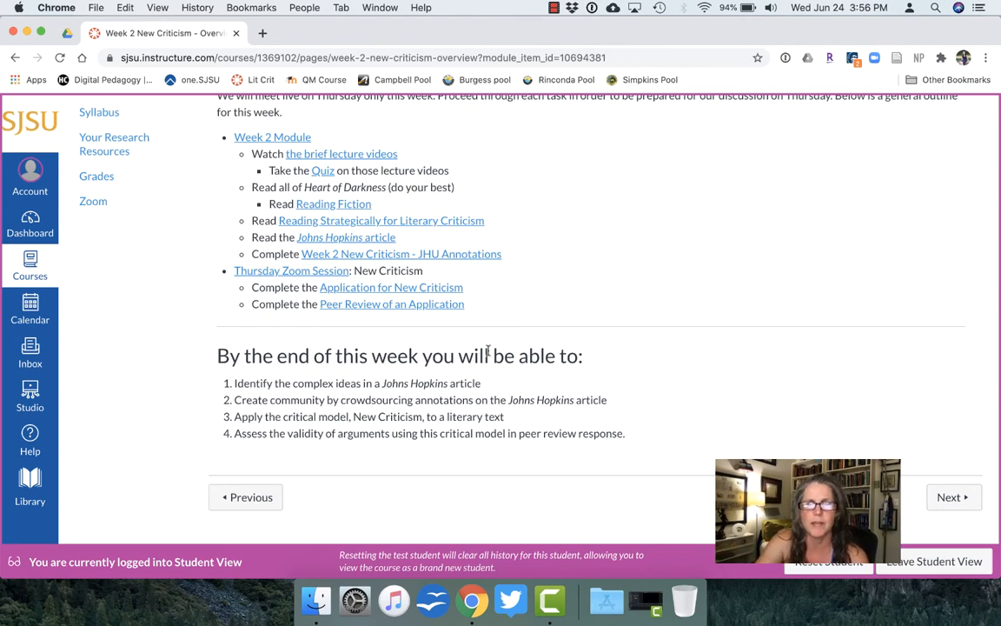
{"action": "scroll", "coordinate": [473, 374], "scroll_direction": "up", "scroll_amount": 5}
{"action": "scroll", "coordinate": [474, 374], "scroll_direction": "up", "scroll_amount": 3}
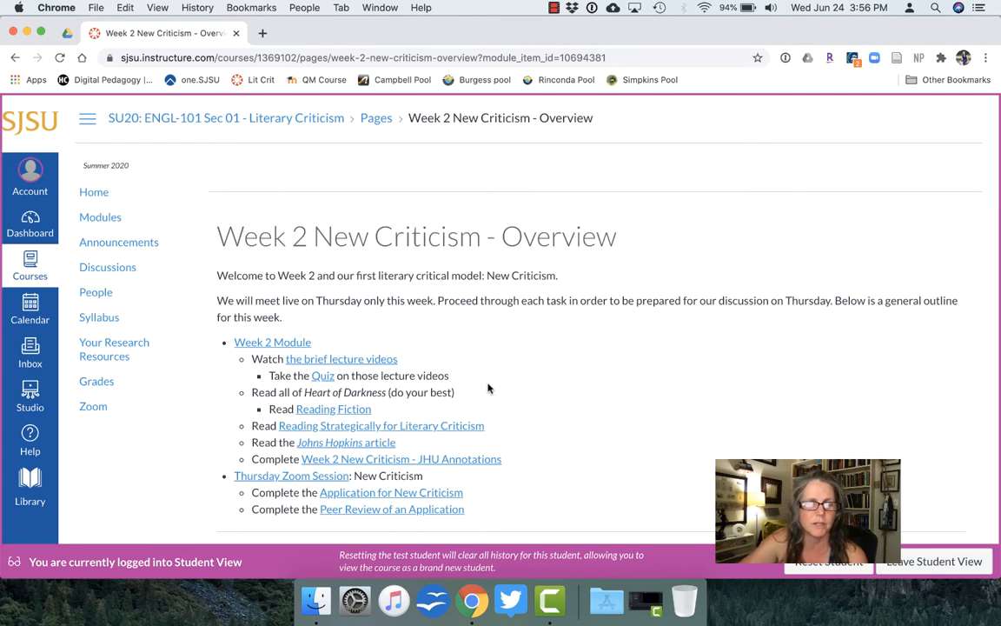
Reach the home page's Week 1–10 image tiles via Modules then Home
{"action": "left_click", "coordinate": [100, 218]}
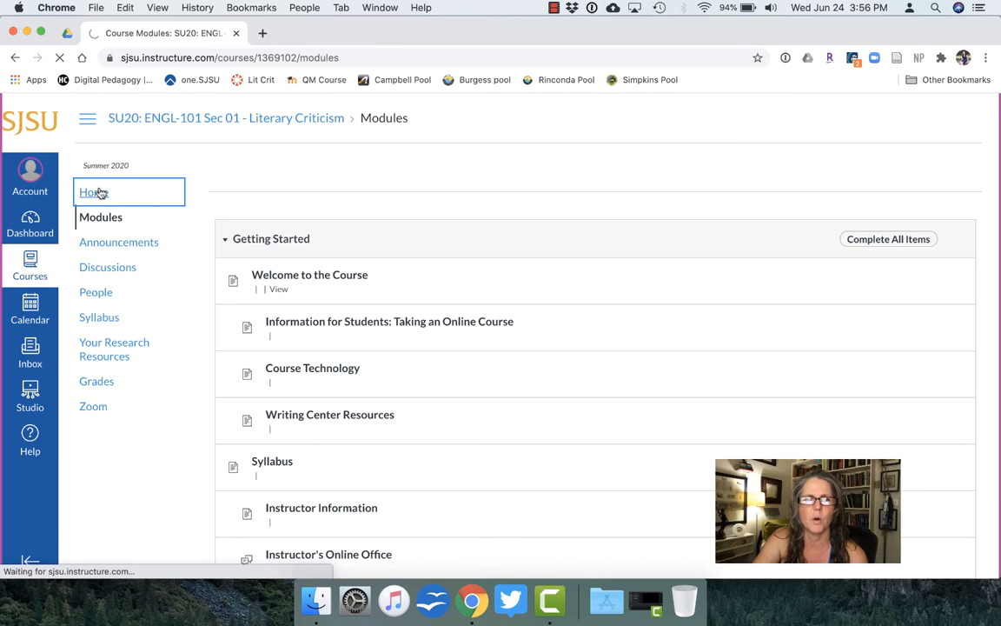
{"action": "left_click", "coordinate": [94, 192]}
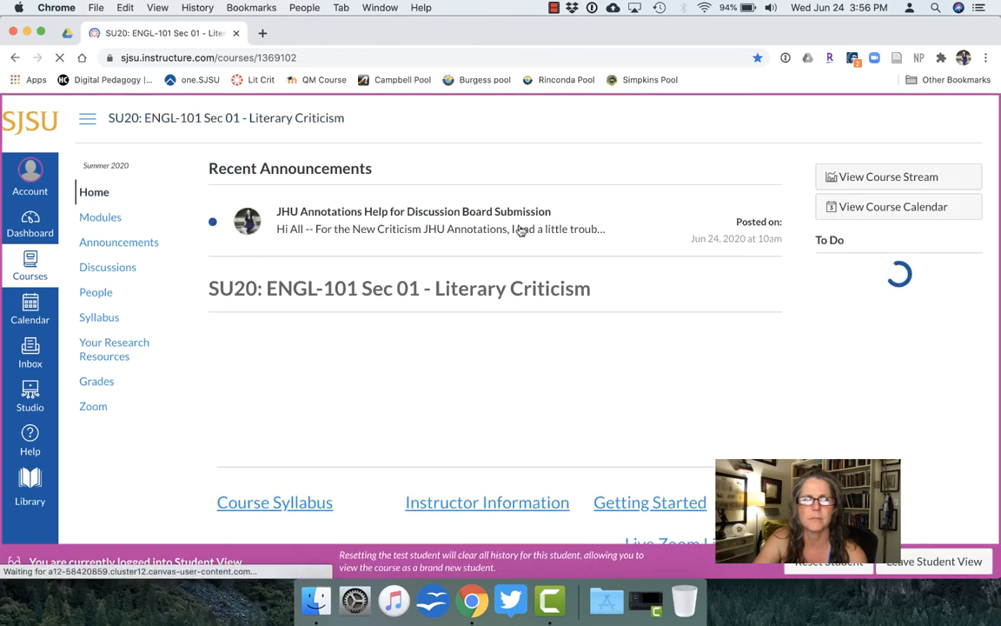
{"action": "scroll", "coordinate": [521, 230], "scroll_direction": "down", "scroll_amount": 2}
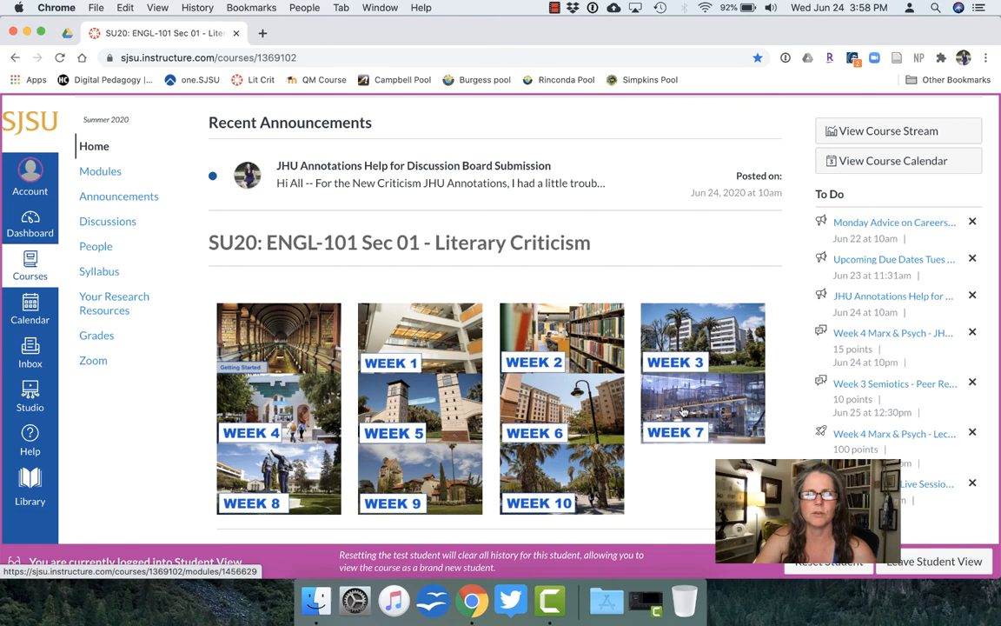
{"action": "scroll", "coordinate": [501, 348], "scroll_direction": "up", "scroll_amount": 2}
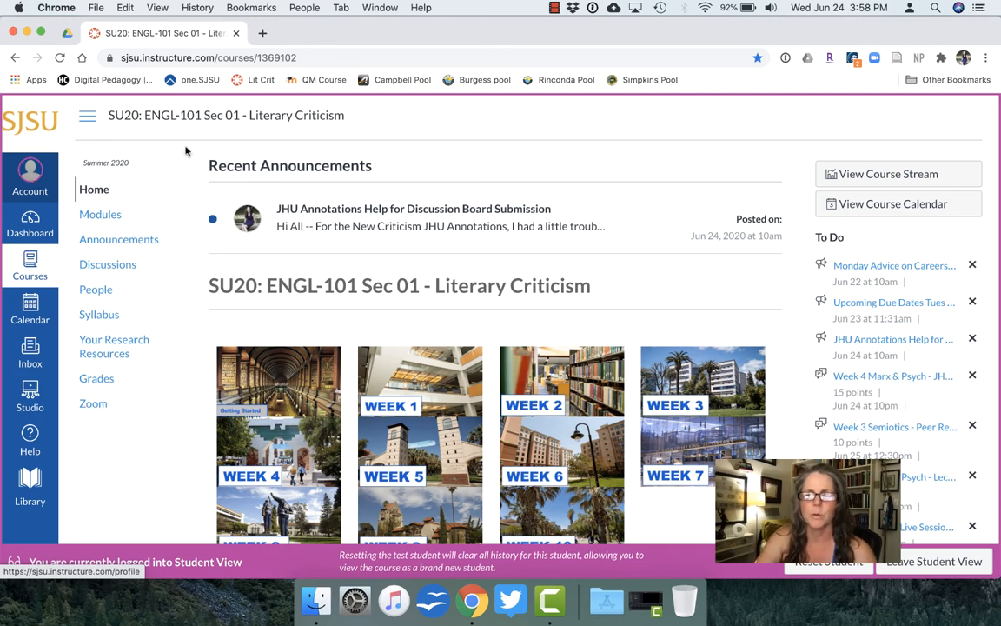
Review the June 2020 course calendar, then go back to the course home page
{"action": "left_click", "coordinate": [878, 207]}
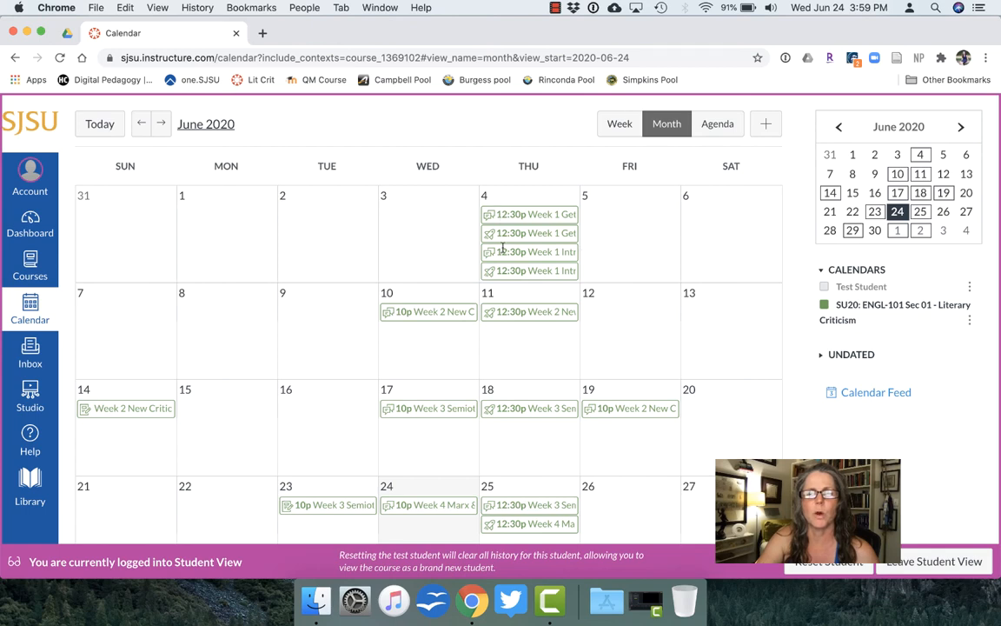
{"action": "scroll", "coordinate": [361, 321], "scroll_direction": "down", "scroll_amount": 3}
{"action": "scroll", "coordinate": [361, 322], "scroll_direction": "up", "scroll_amount": 2}
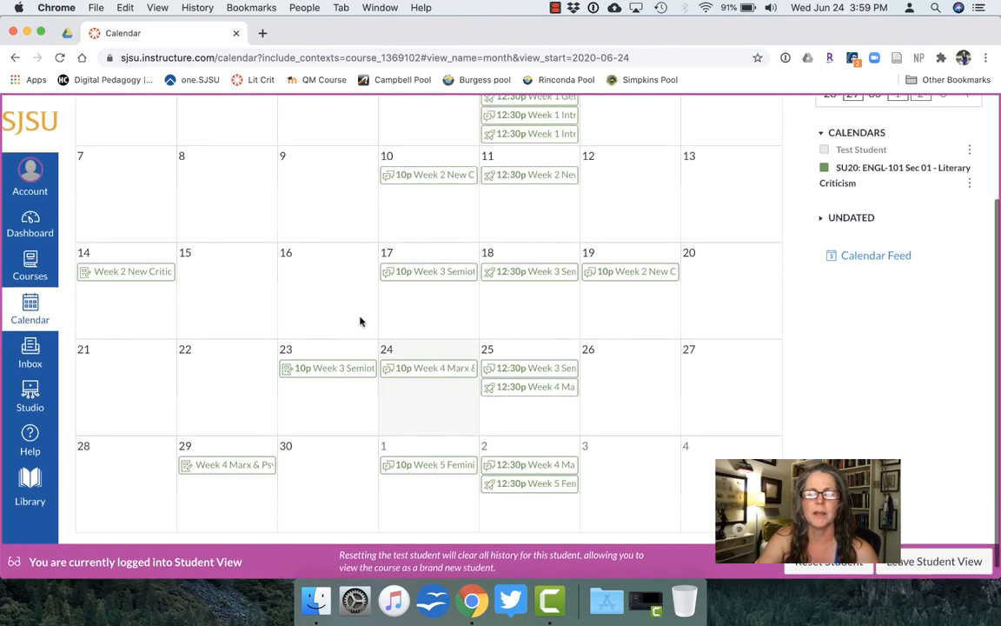
{"action": "scroll", "coordinate": [361, 321], "scroll_direction": "up", "scroll_amount": 2}
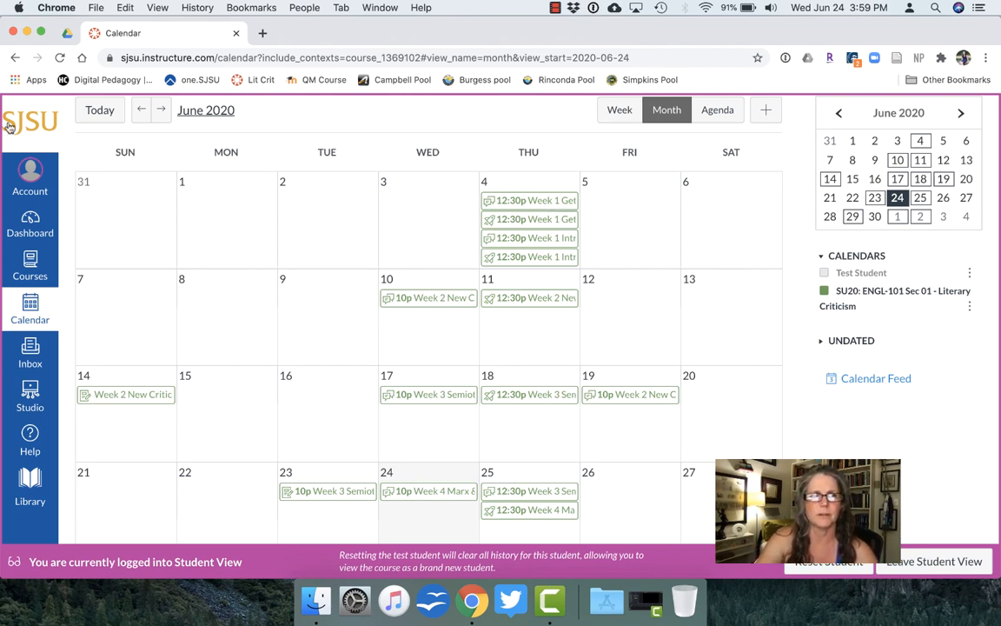
{"action": "left_click", "coordinate": [16, 57]}
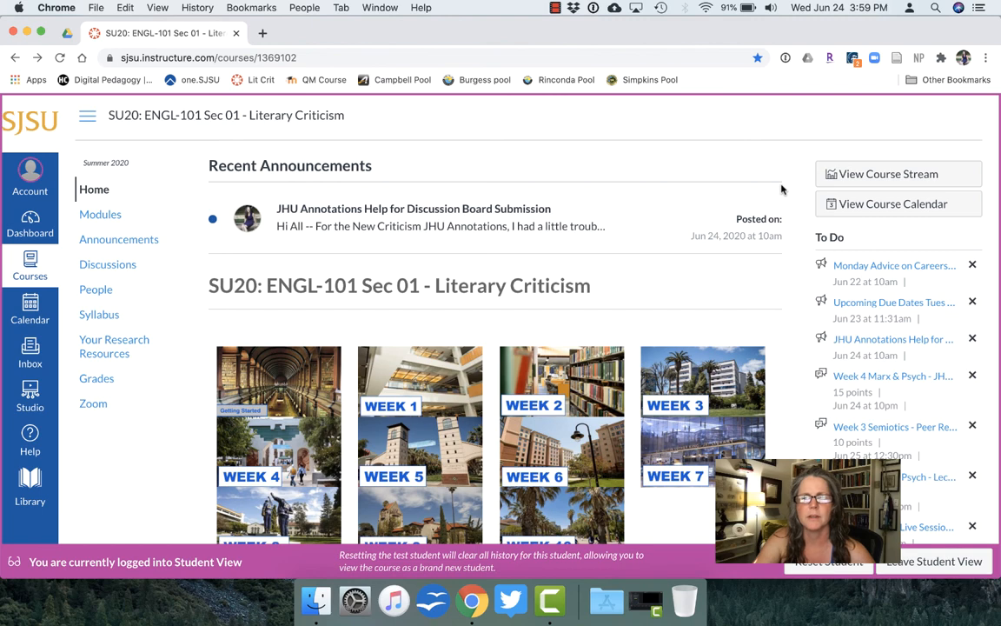
{"action": "scroll", "coordinate": [782, 189], "scroll_direction": "down", "scroll_amount": 1}
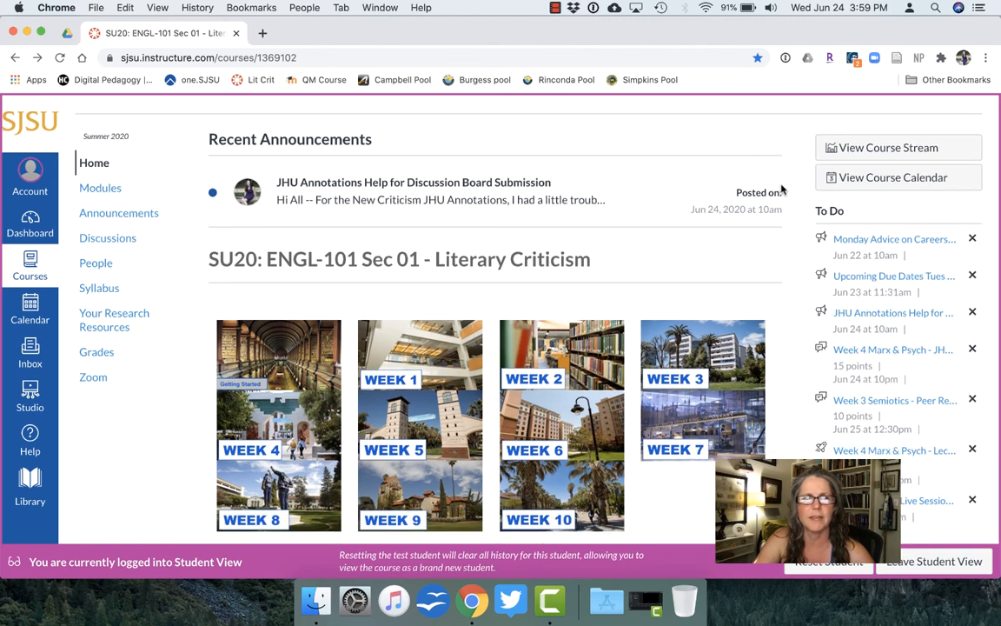
{"action": "scroll", "coordinate": [782, 189], "scroll_direction": "down", "scroll_amount": 3}
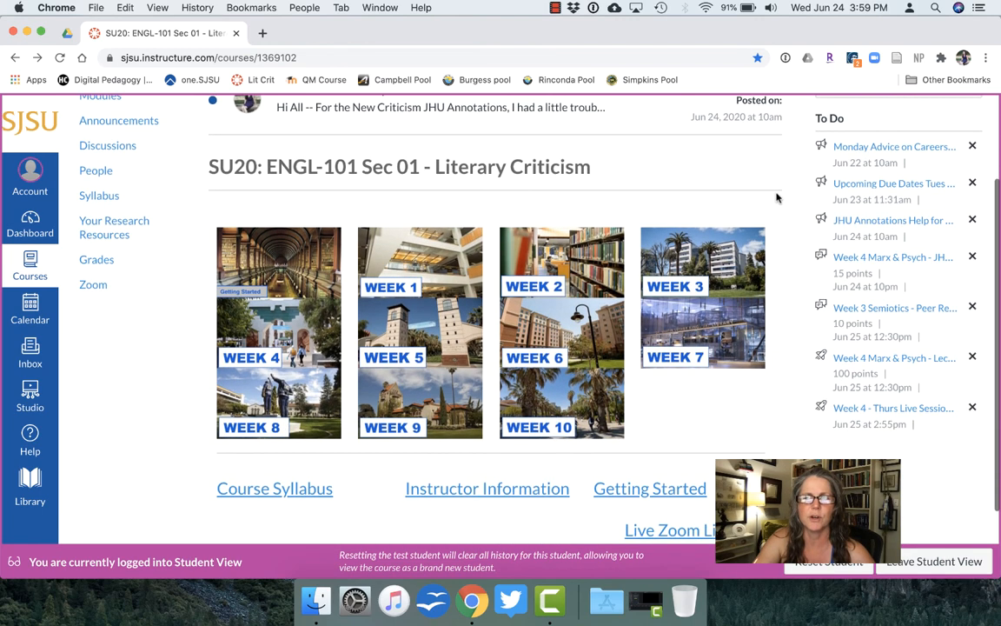